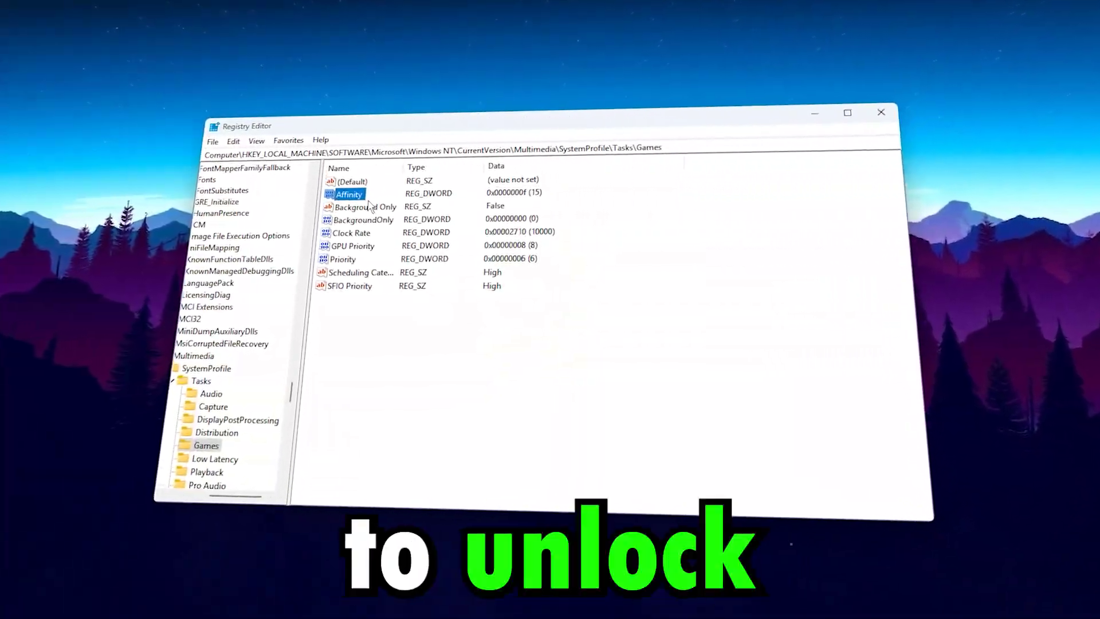
# Step: Launch Registry Editor as administrator from the 'reg' search result
pyautogui.click(361, 221)
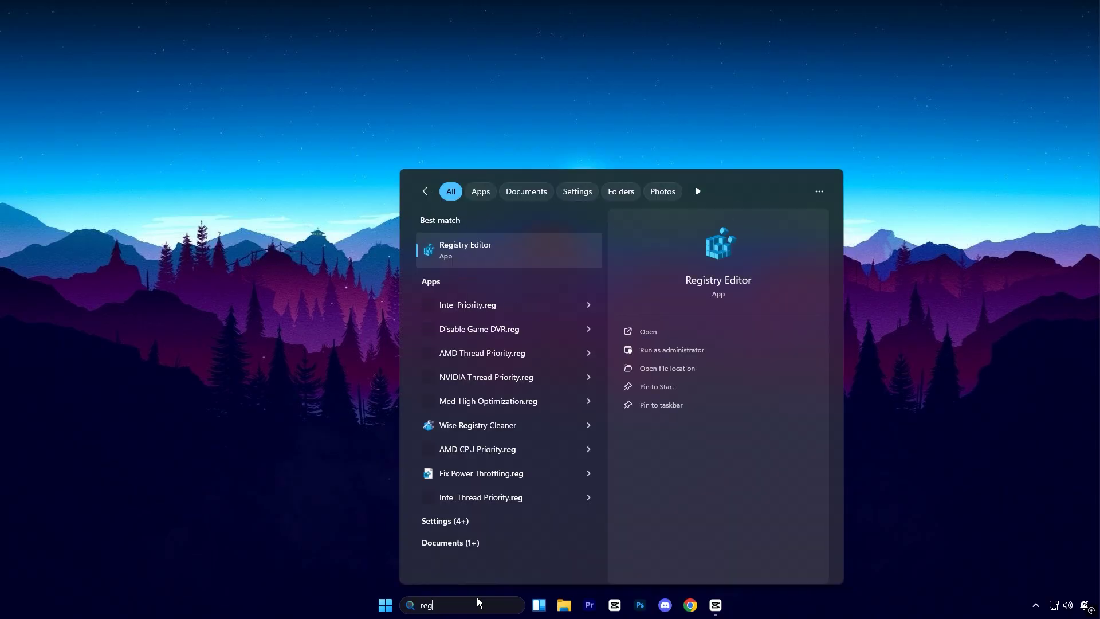
pyautogui.rightClick(512, 241)
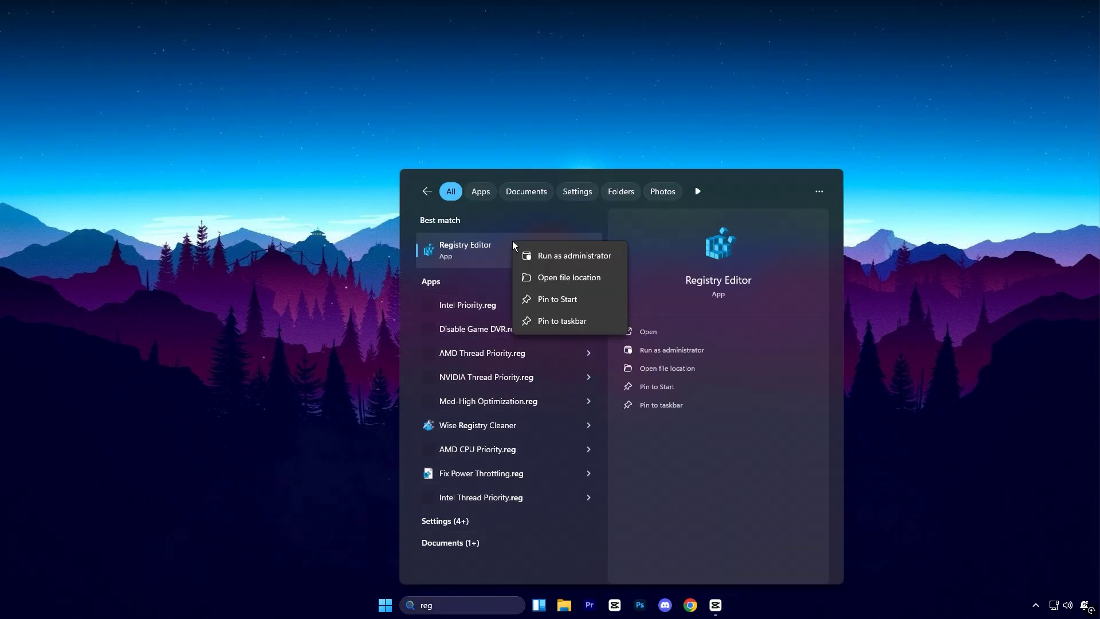
pyautogui.click(562, 256)
pyautogui.click(459, 391)
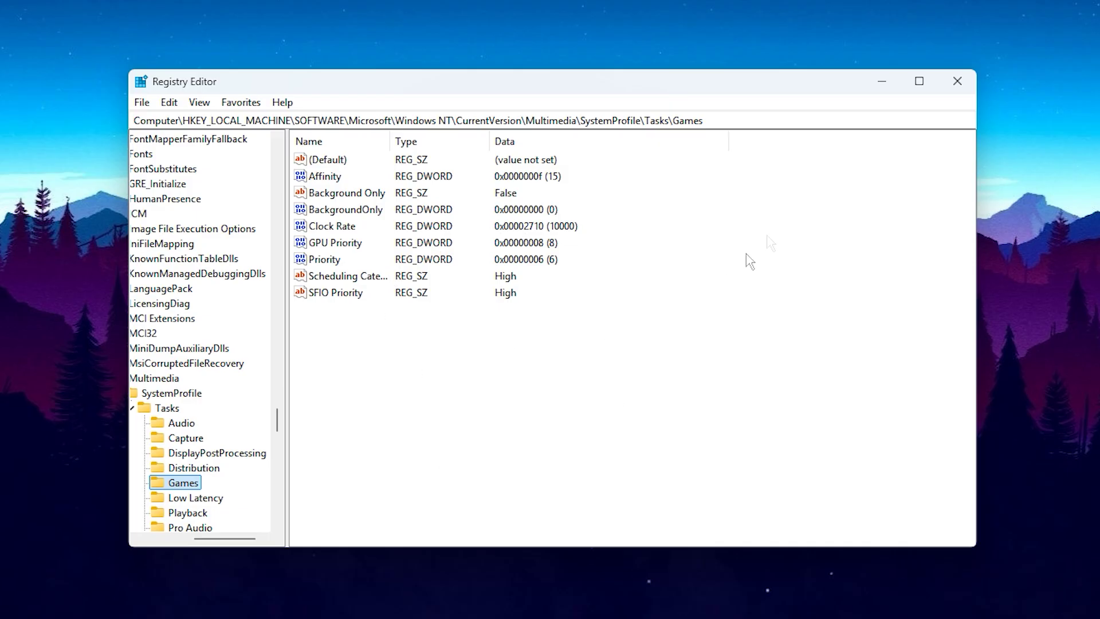
pyautogui.moveTo(739, 120); pyautogui.dragTo(107, 130)
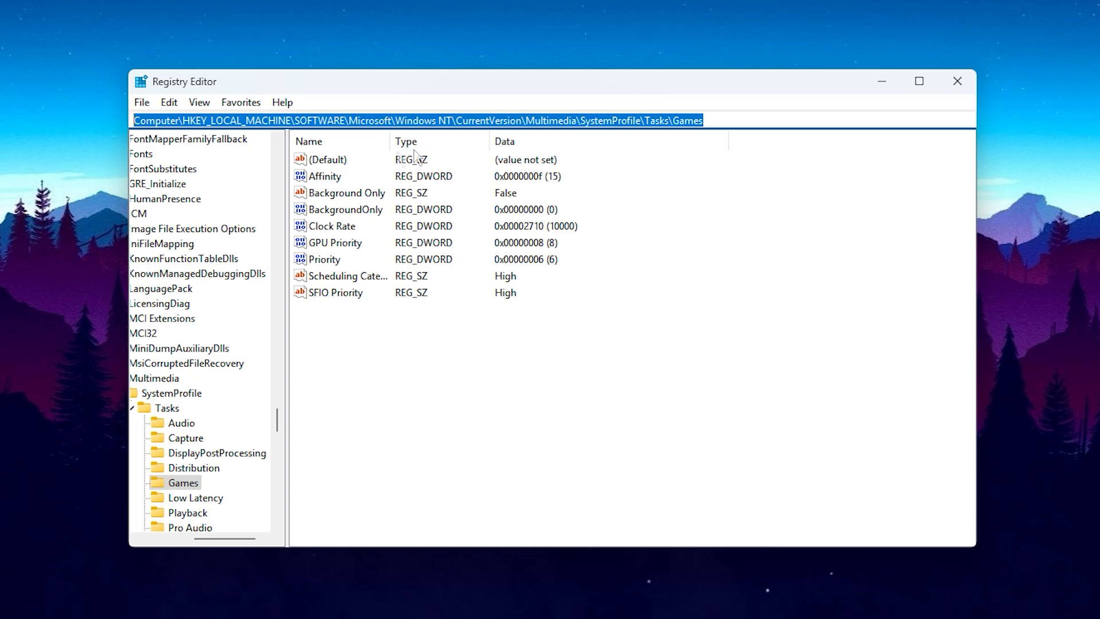
pyautogui.click(343, 338)
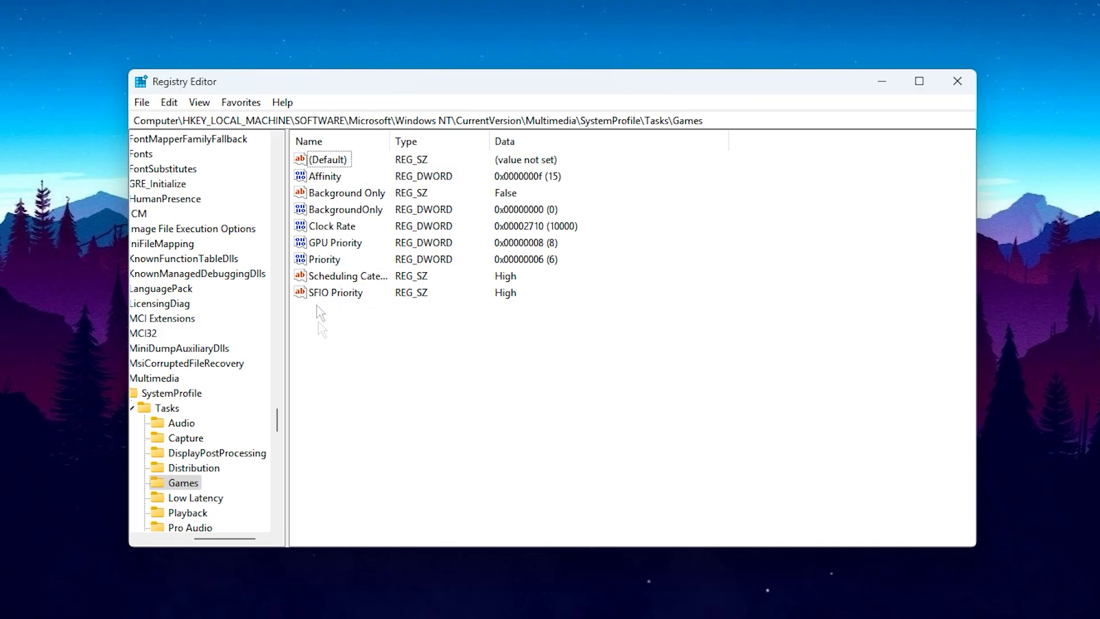
pyautogui.rightClick(400, 347)
pyautogui.moveTo(442, 358)
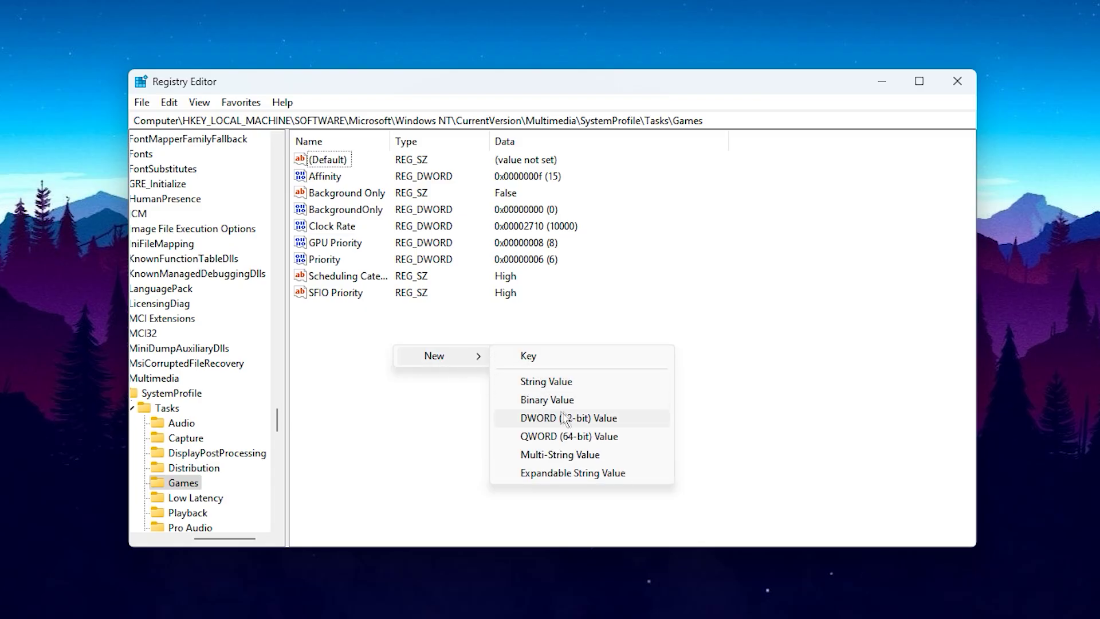
pyautogui.press('Escape')
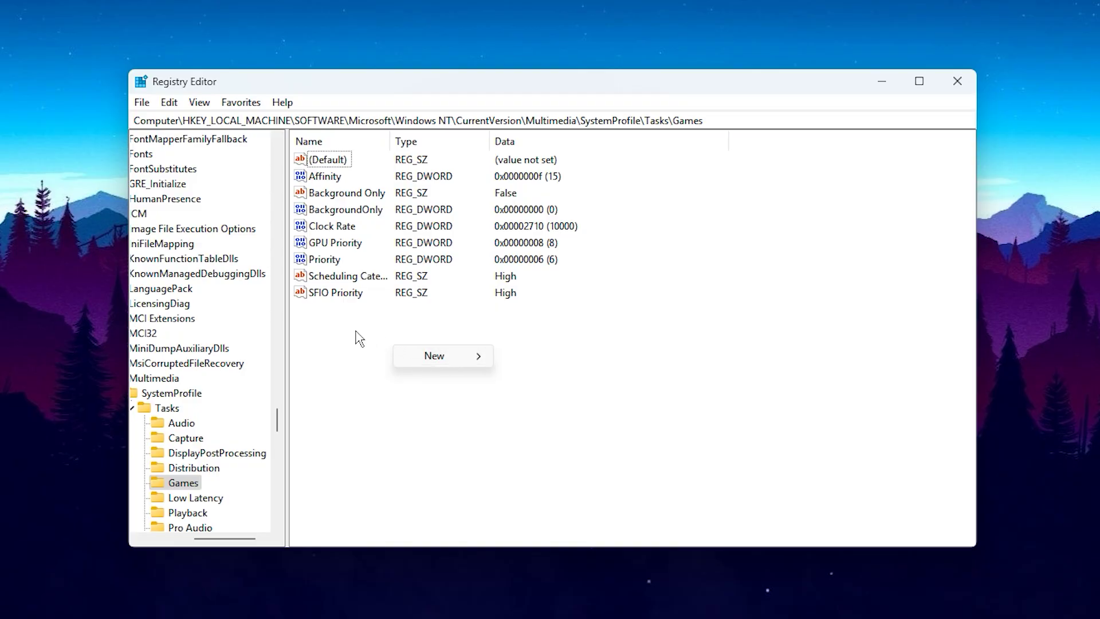
pyautogui.click(358, 338)
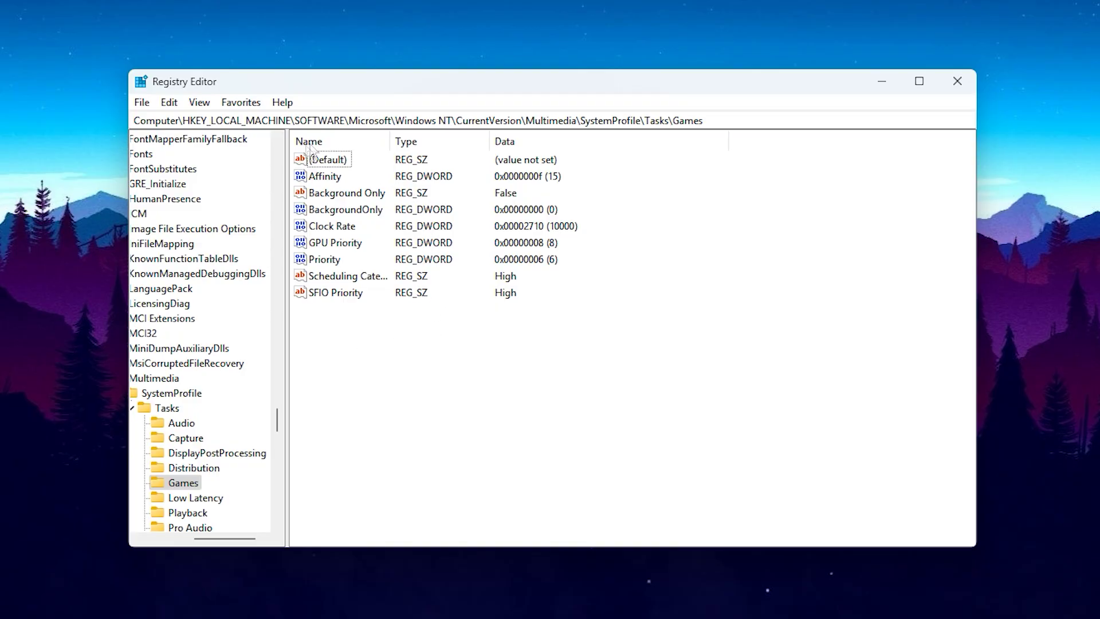
pyautogui.click(331, 178)
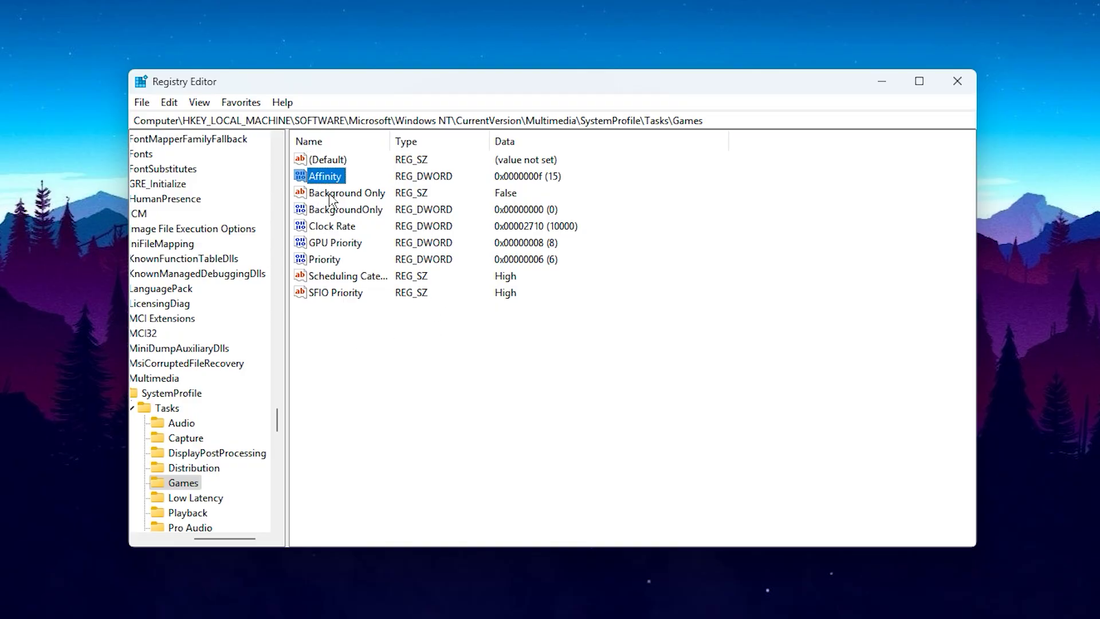
pyautogui.click(332, 194)
pyautogui.click(332, 210)
pyautogui.click(321, 179)
pyautogui.doubleClick(324, 178)
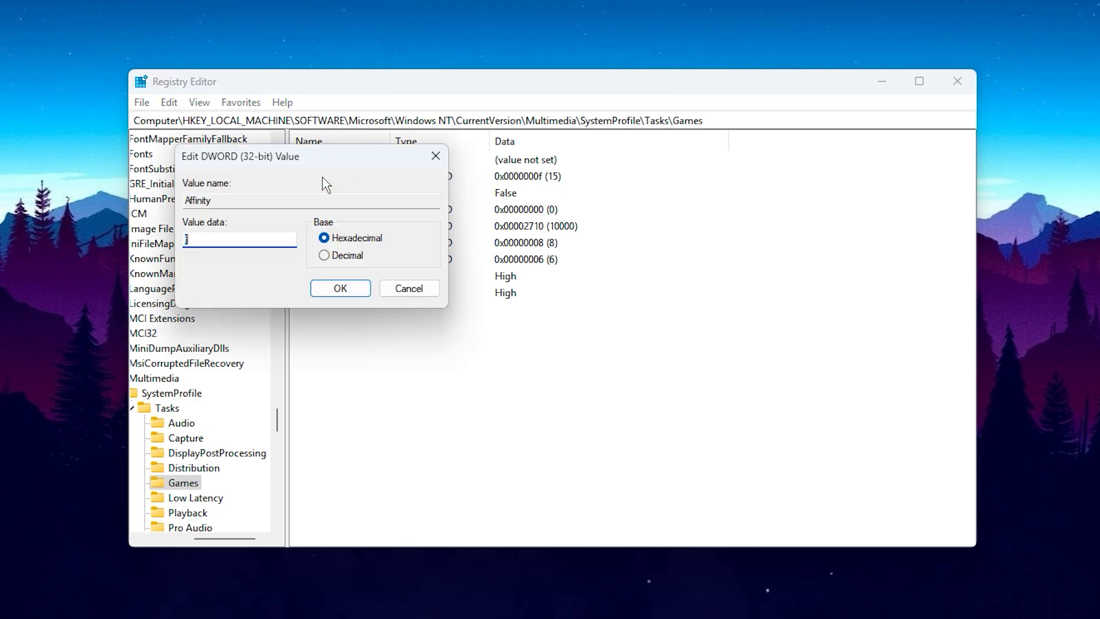
pyautogui.click(216, 243)
pyautogui.click(342, 288)
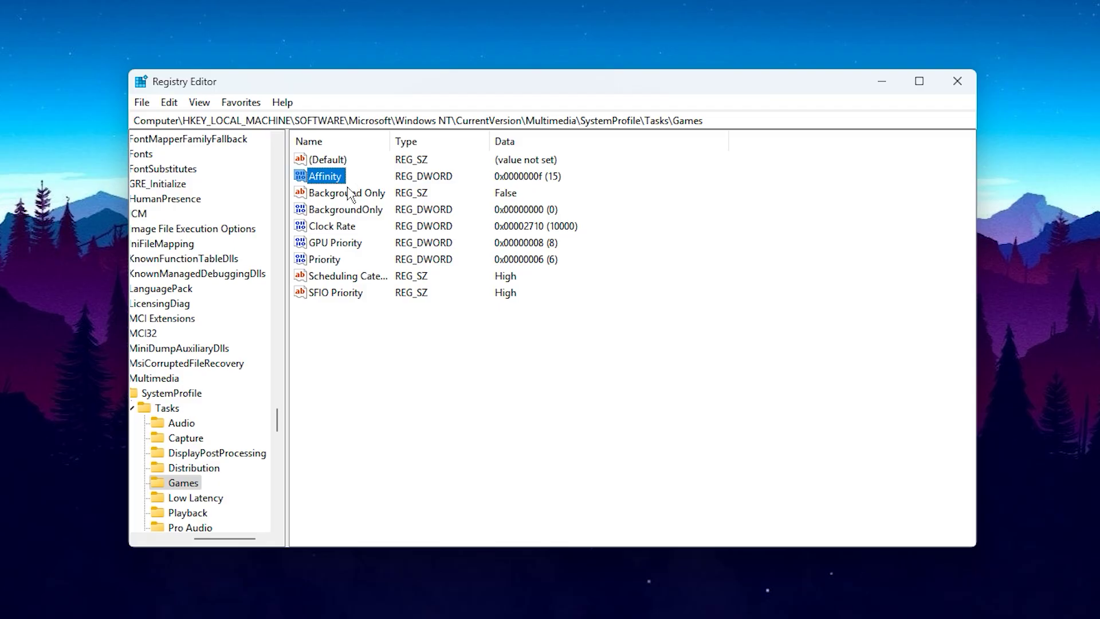
pyautogui.click(345, 214)
pyautogui.doubleClick(344, 210)
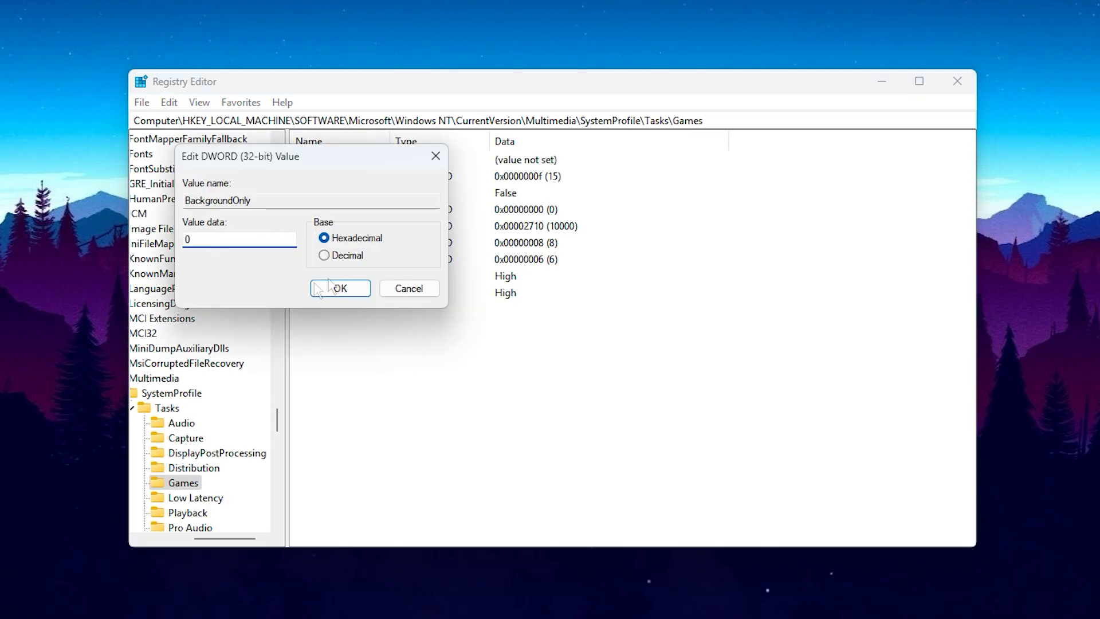
pyautogui.click(341, 256)
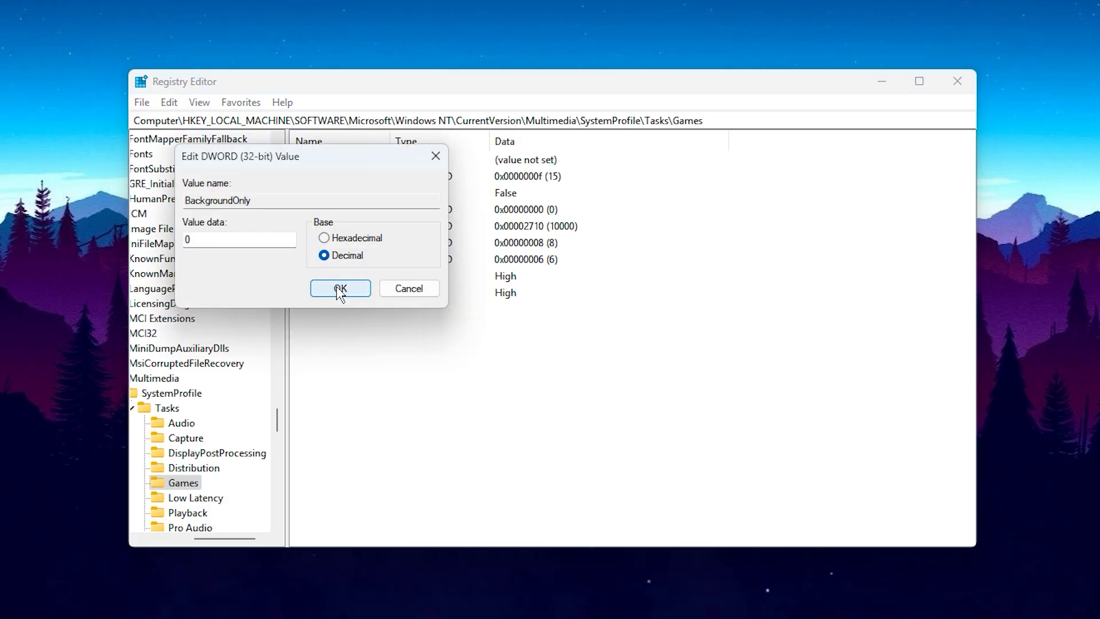
pyautogui.click(340, 288)
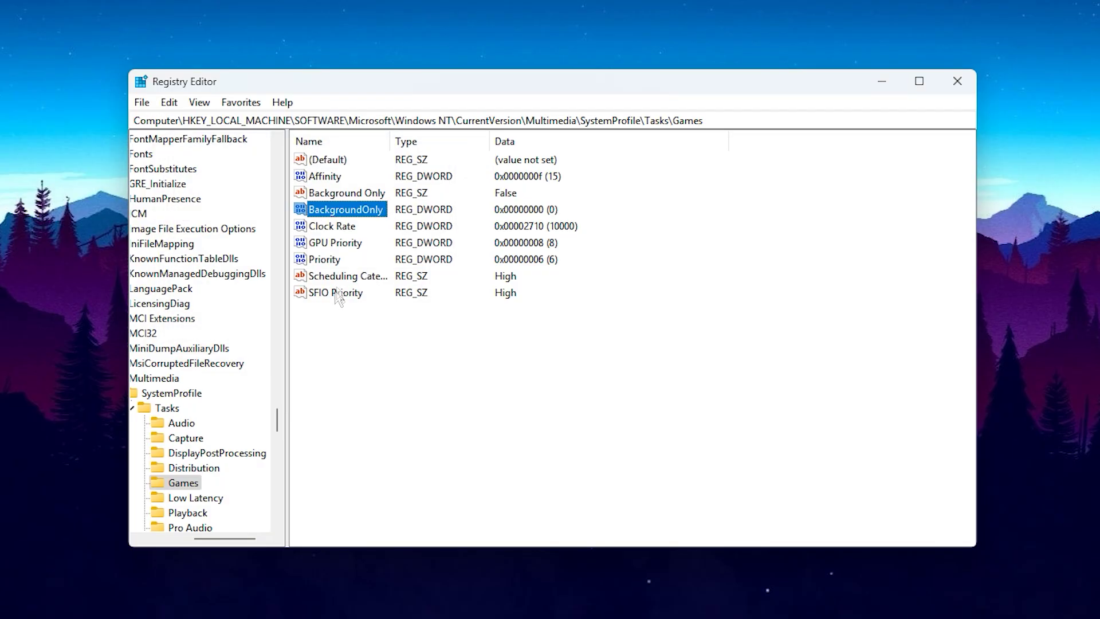
# Step: Set the GPU Priority value to hexadecimal e (14)
pyautogui.click(341, 246)
pyautogui.doubleClick(334, 247)
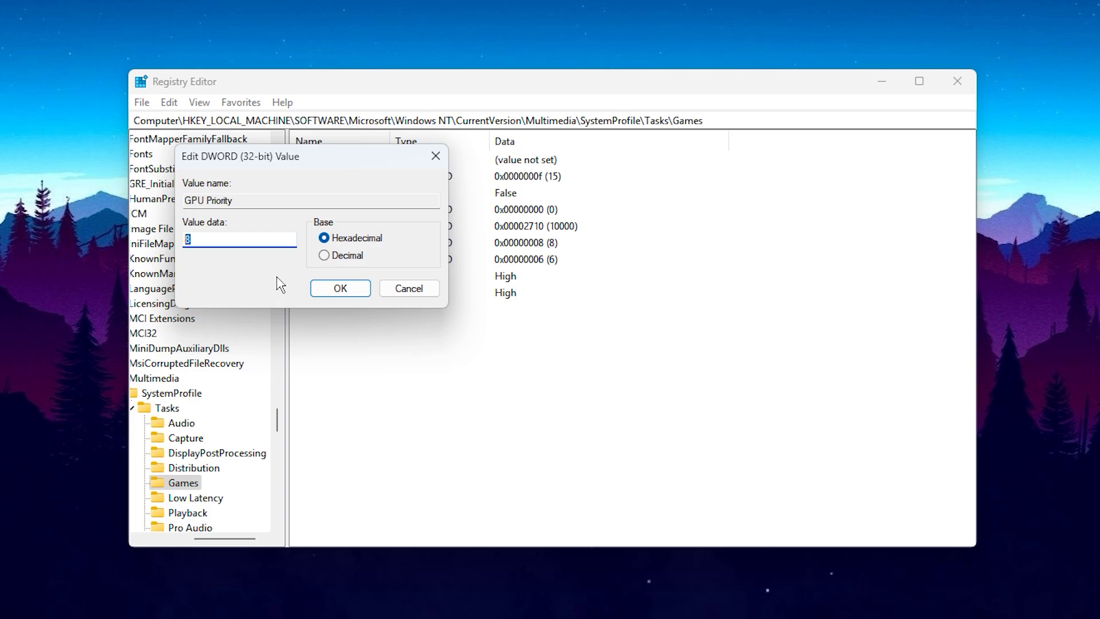
pyautogui.write('e')
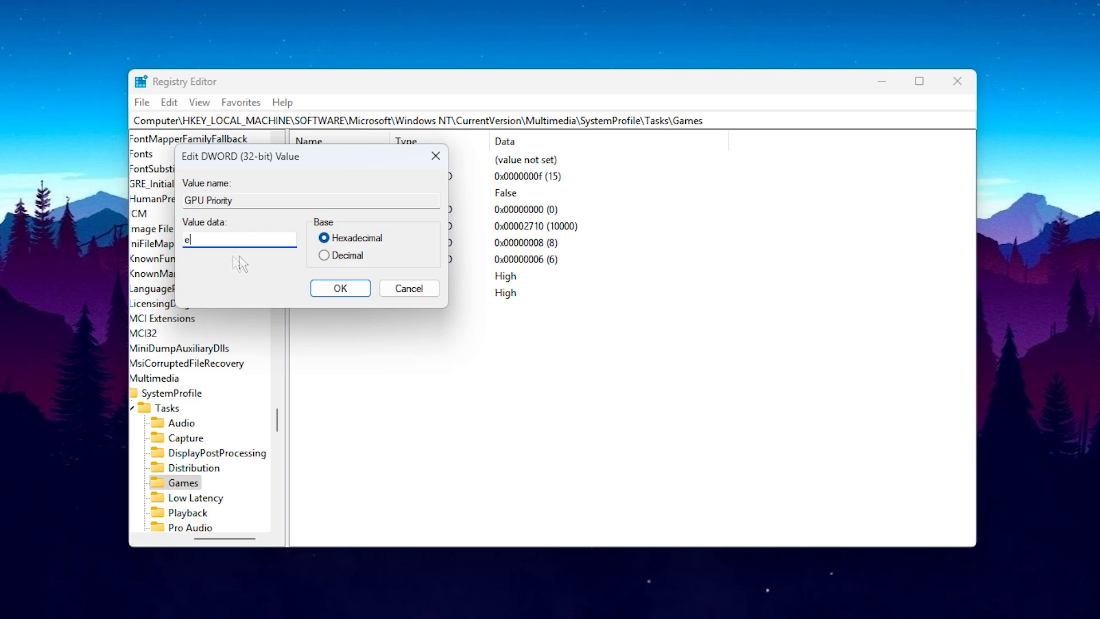
pyautogui.click(332, 293)
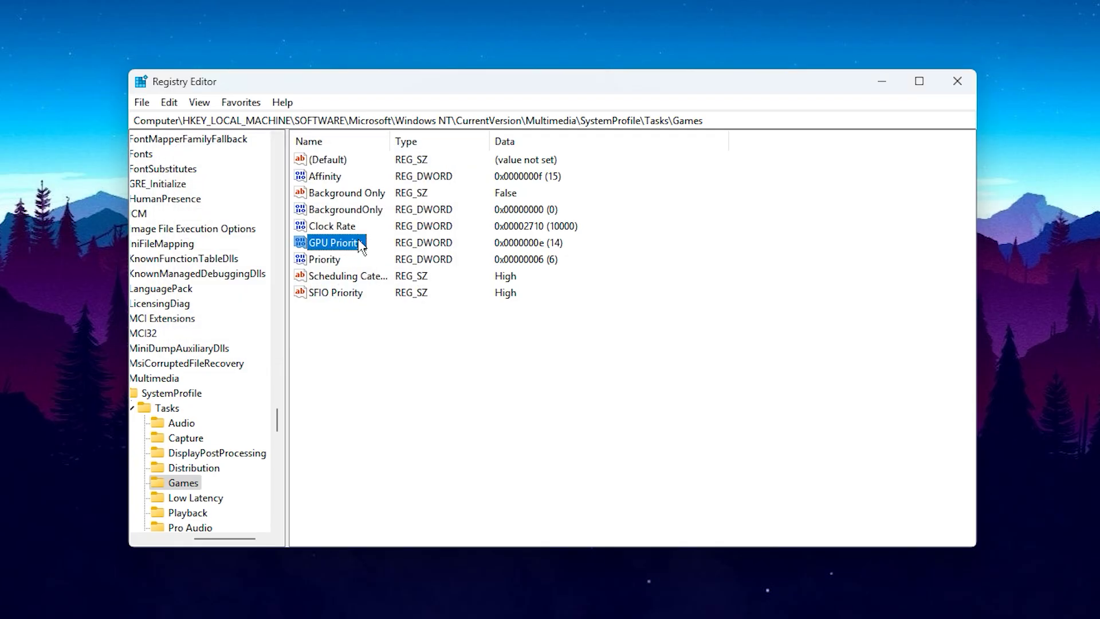
# Step: Confirm Priority stays decimal 6 and Scheduling Category and SFIO Priority stay High
pyautogui.click(326, 261)
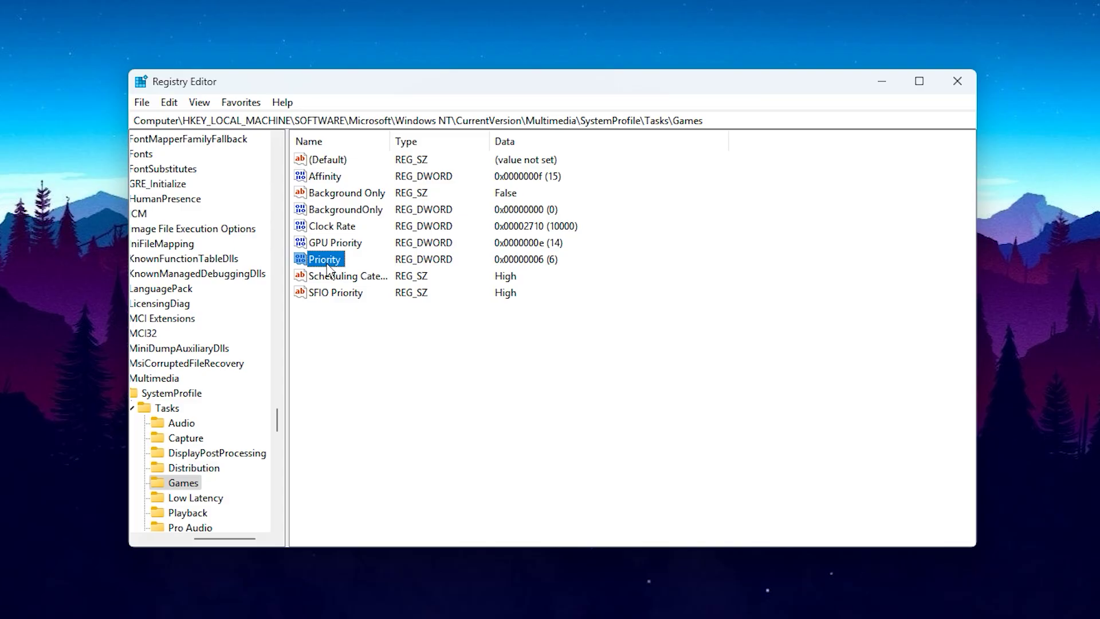
pyautogui.doubleClick(327, 264)
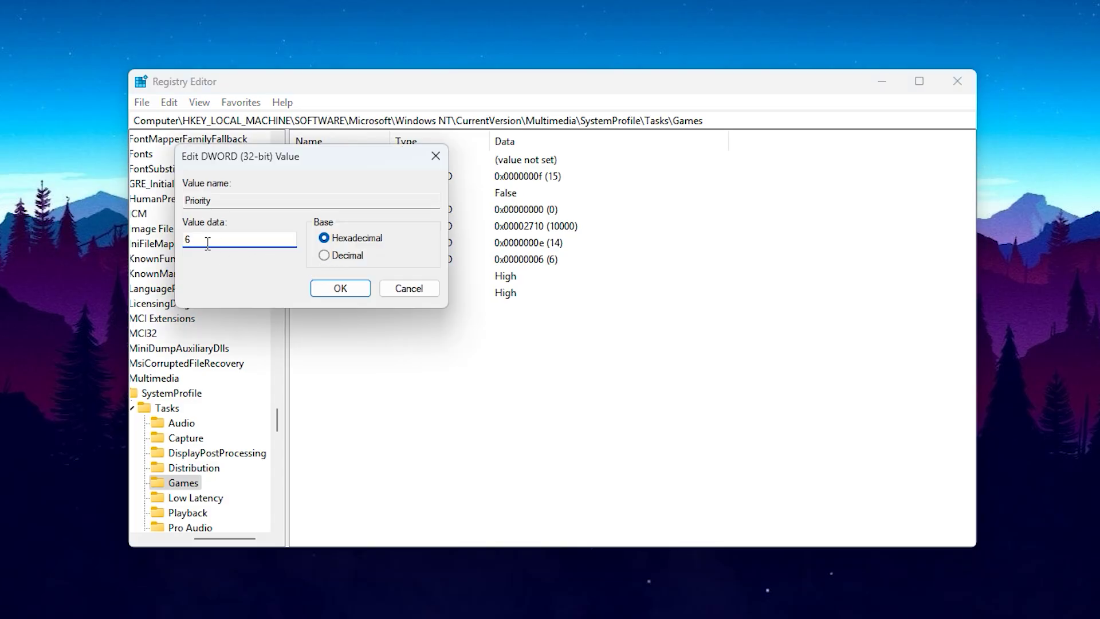
pyautogui.click(325, 255)
pyautogui.click(342, 291)
pyautogui.doubleClick(347, 277)
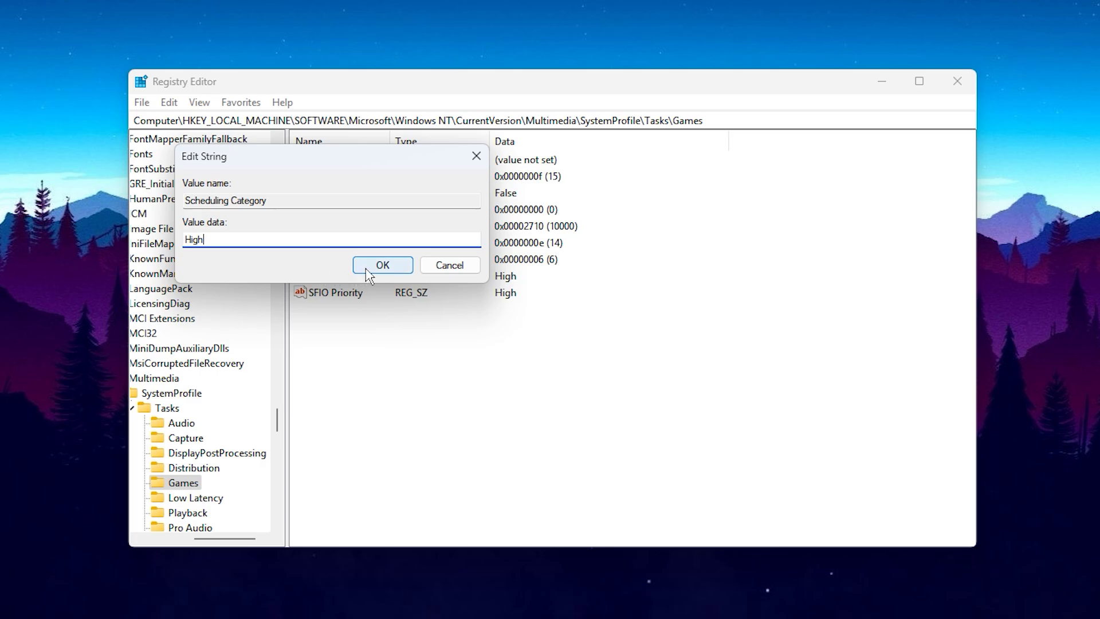
pyautogui.click(381, 265)
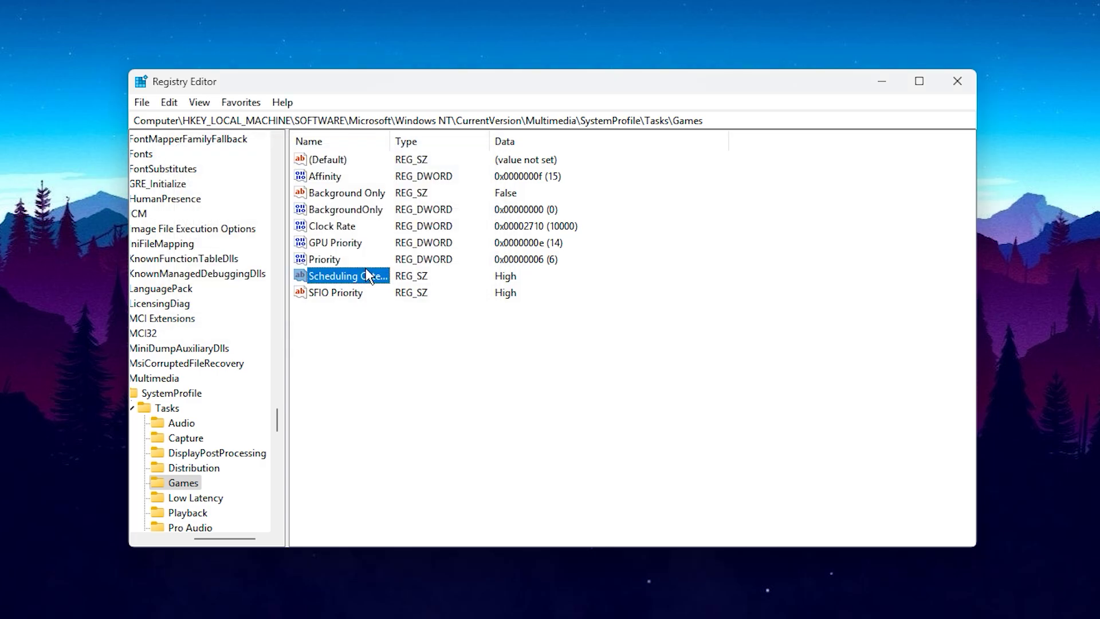
pyautogui.click(339, 294)
pyautogui.doubleClick(339, 294)
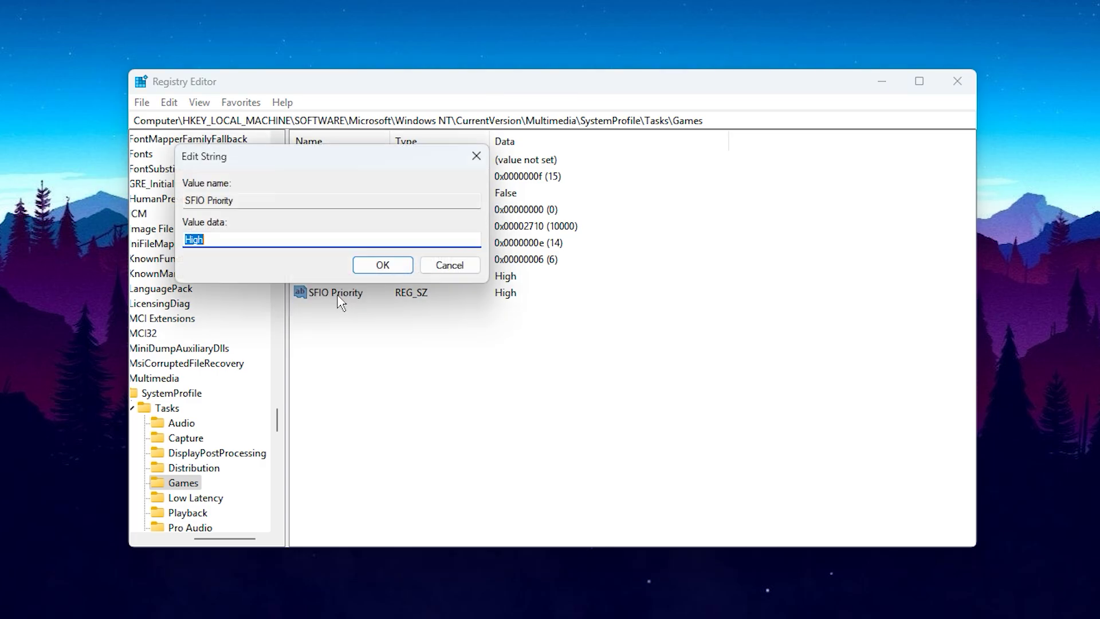
pyautogui.click(231, 240)
pyautogui.click(382, 265)
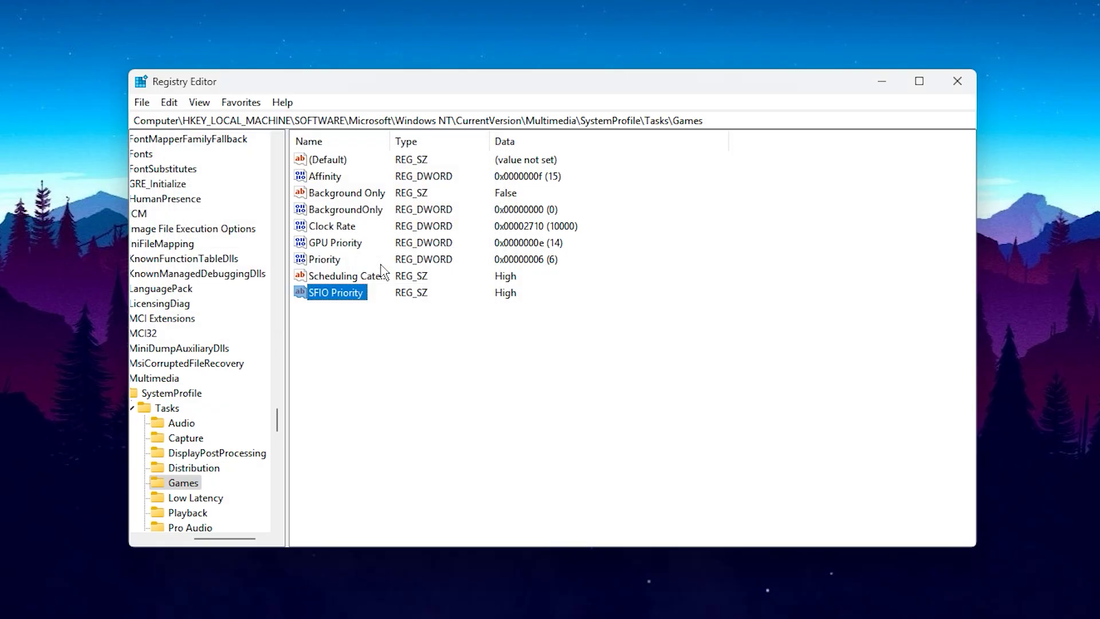
pyautogui.click(381, 328)
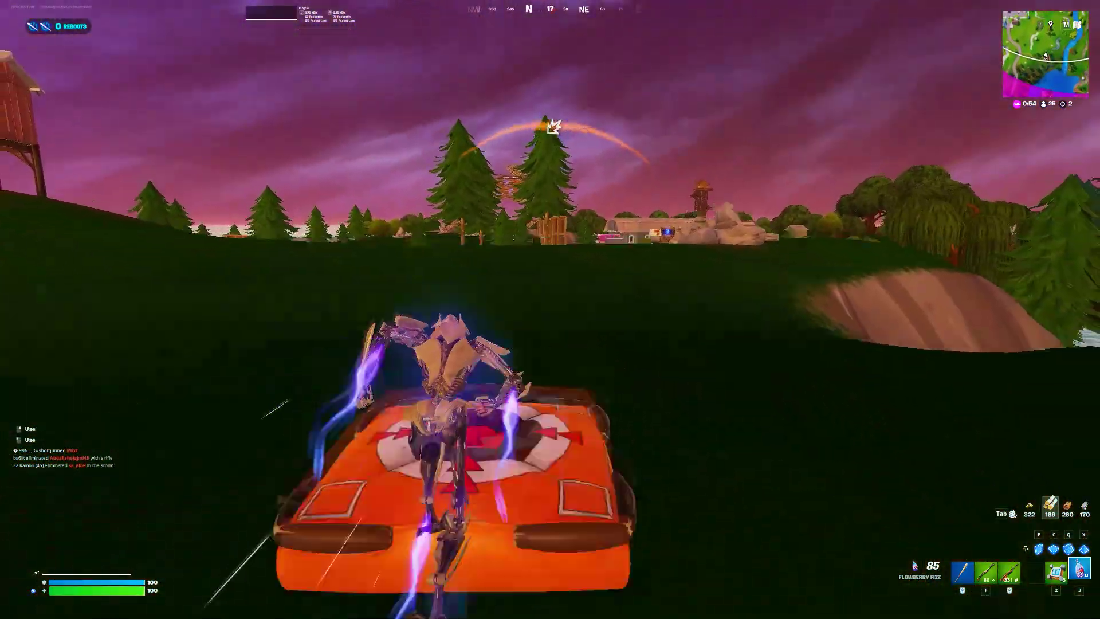
# Step: Eliminate the enemy with rifle and pump shotgun, then bring up the Windows Run box
pyautogui.scroll(2, 550, 309)
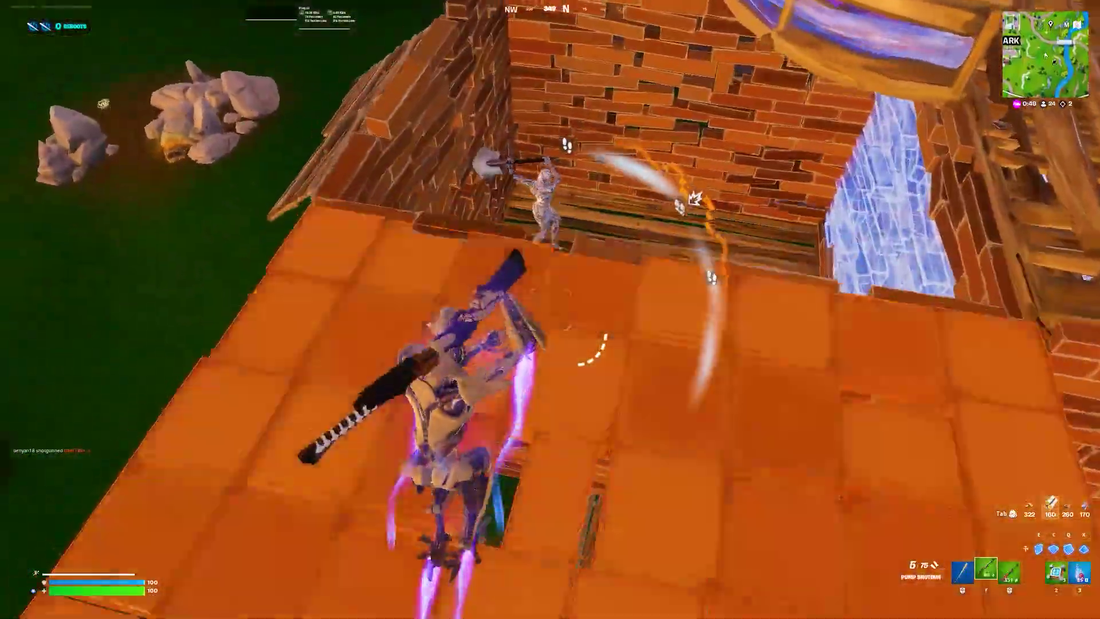
pyautogui.click(550, 310)
pyautogui.click(550, 310)
pyautogui.press('f')
pyautogui.click(550, 309)
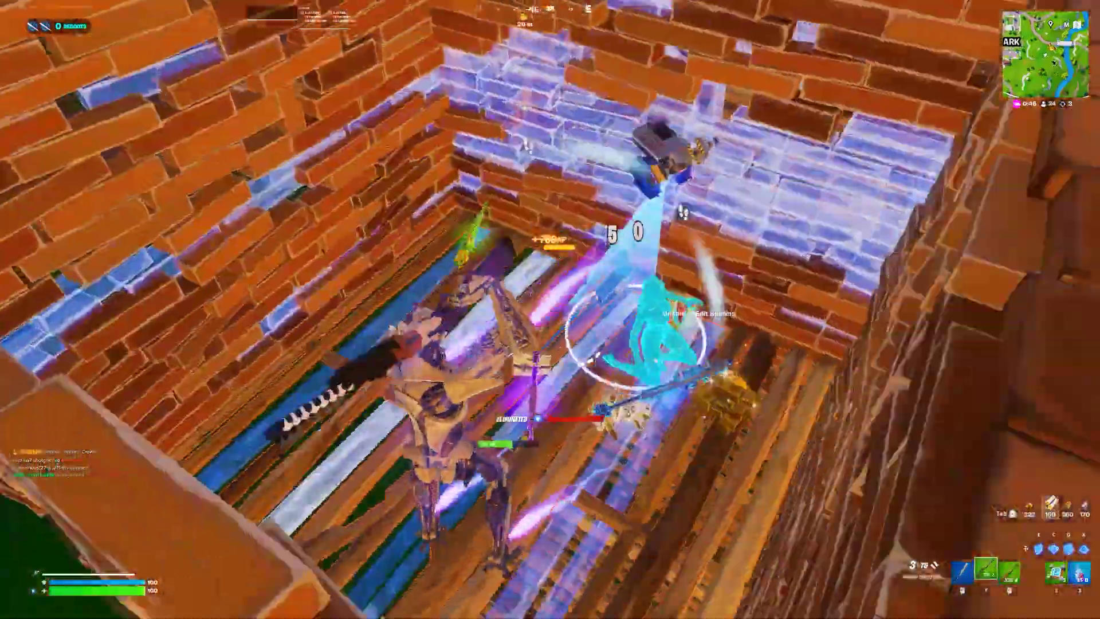
pyautogui.press('space')
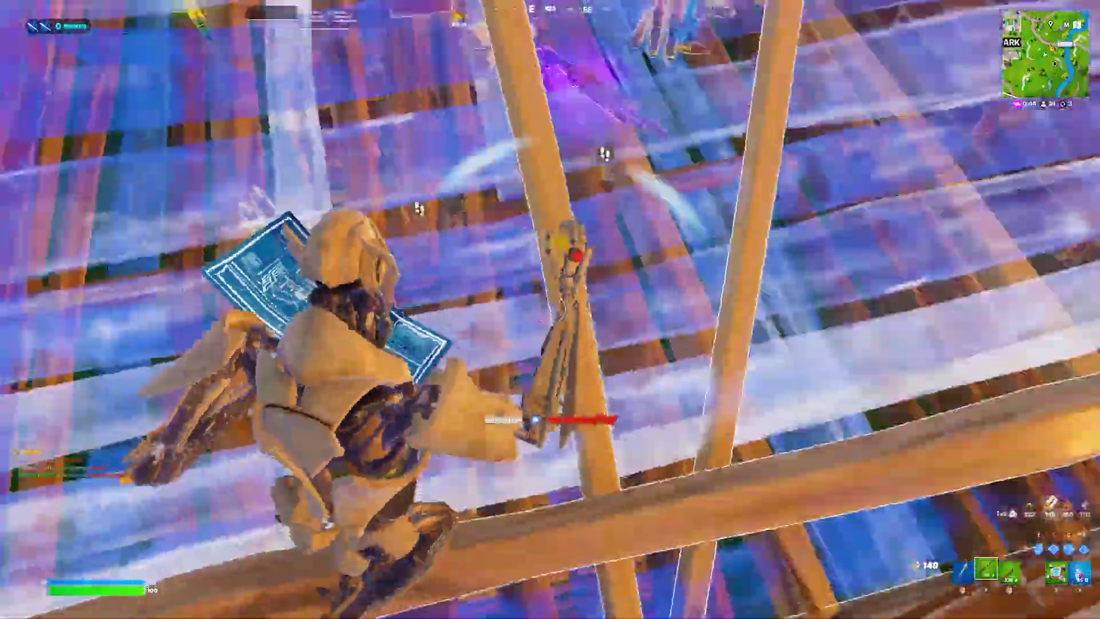
pyautogui.press('v')
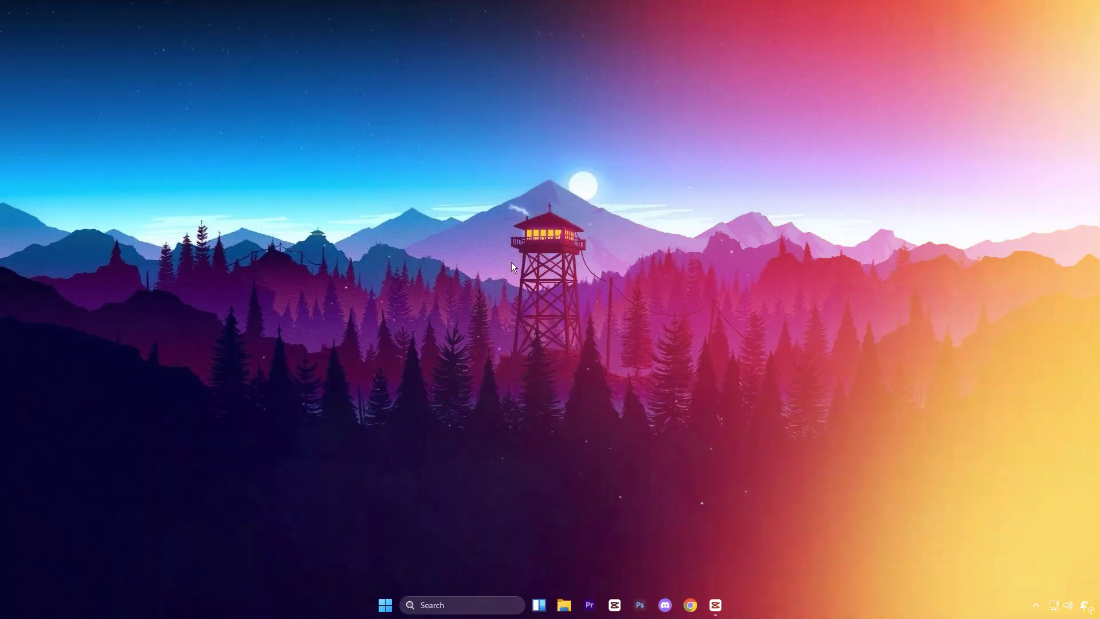
pyautogui.press('super+r')
# Step: Run gpedit.msc to open the Local Group Policy Editor
pyautogui.moveTo(126, 479); pyautogui.dragTo(530, 207)
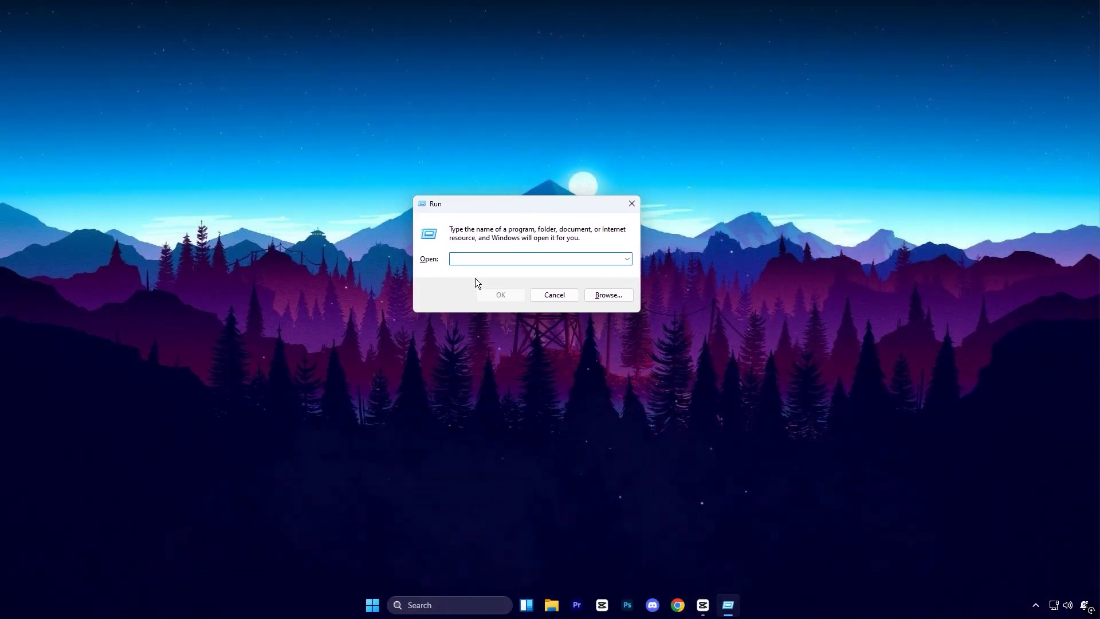
pyautogui.write('gpedit.msc')
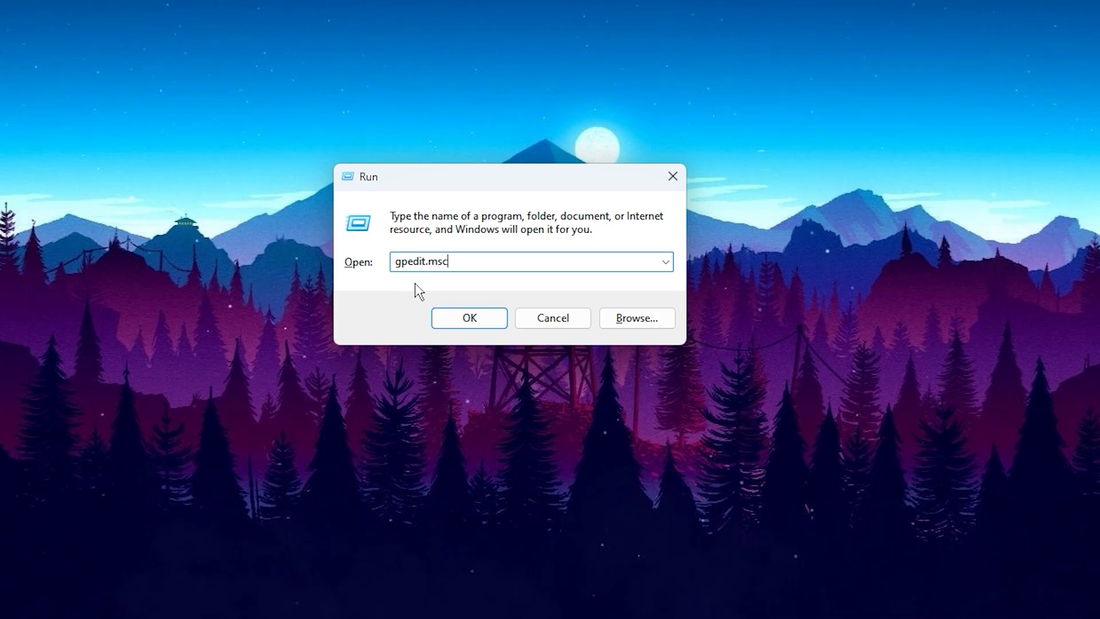
pyautogui.click(458, 318)
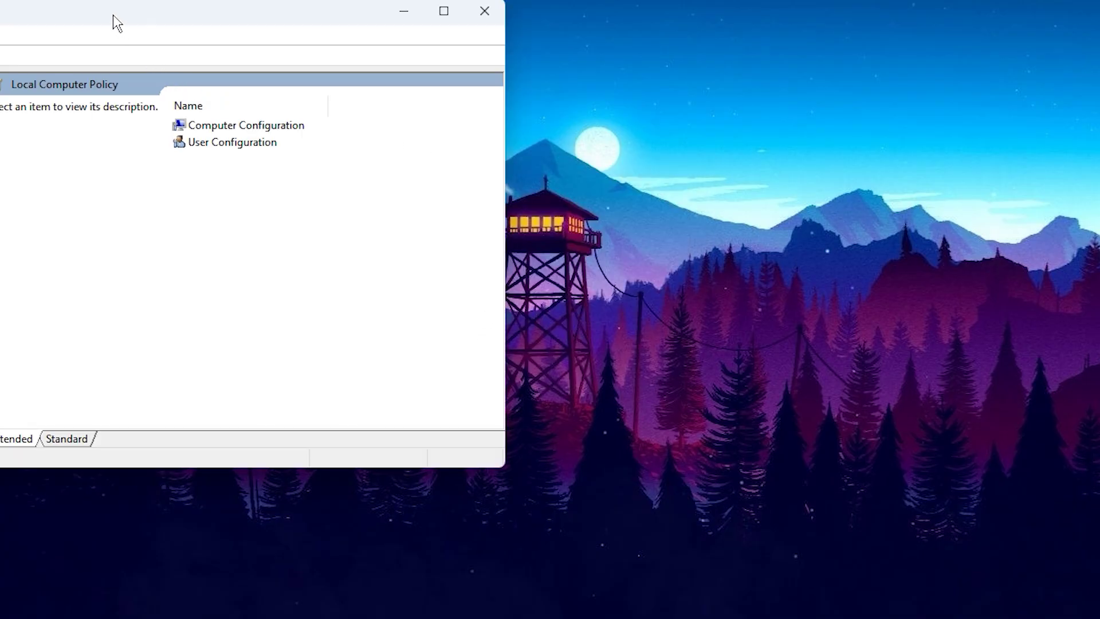
# Step: Browse to Administrative Templates > System > Power Management > Power Throttling Settings
pyautogui.moveTo(113, 15); pyautogui.dragTo(491, 90)
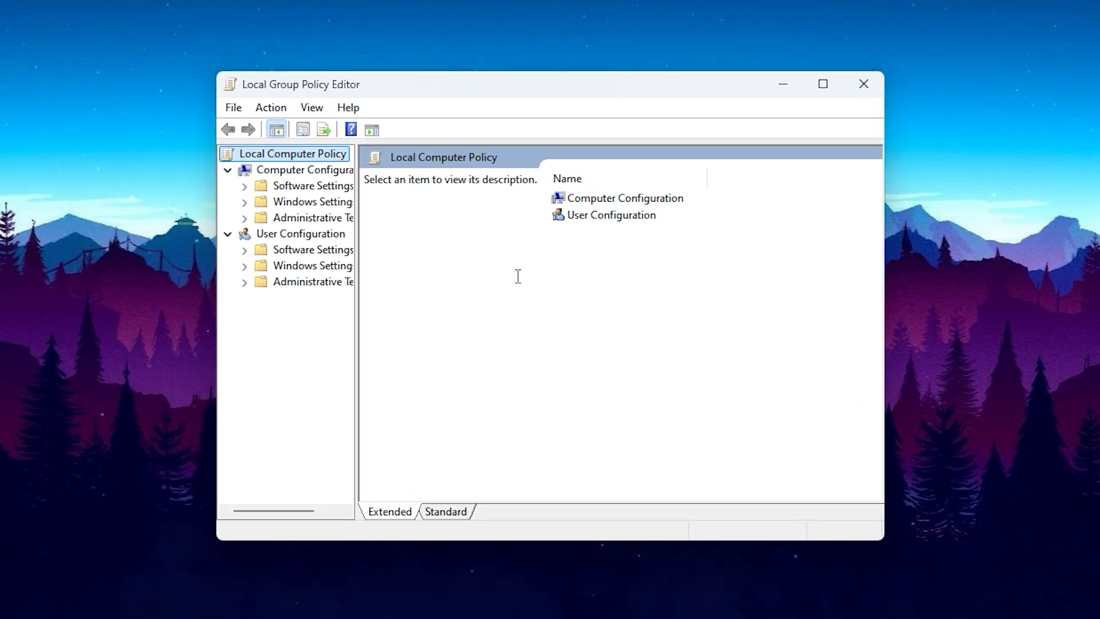
pyautogui.doubleClick(608, 201)
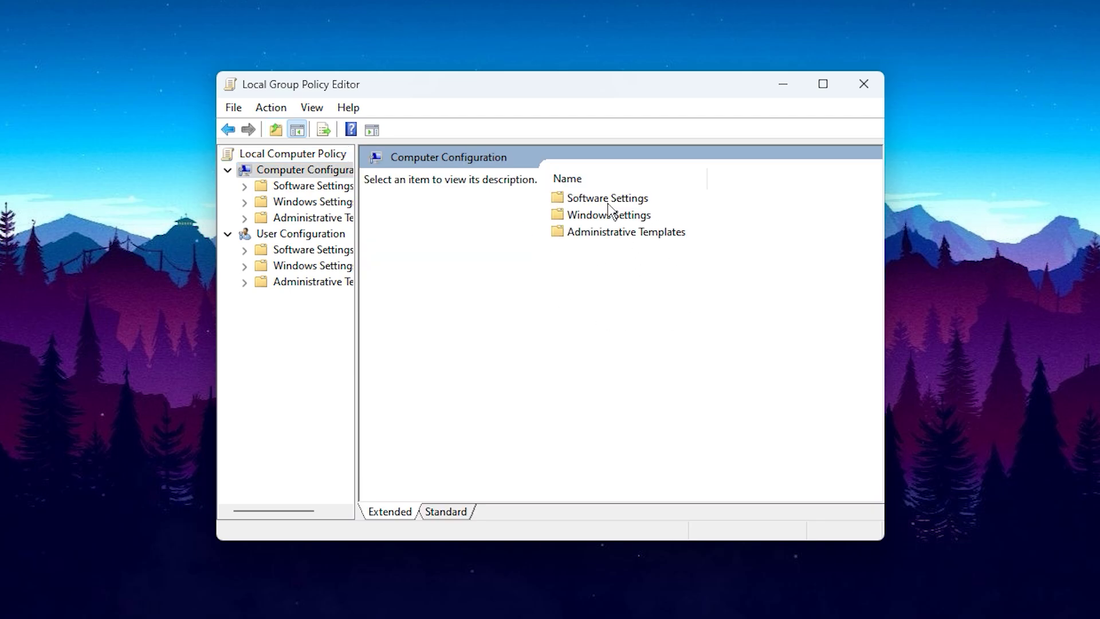
pyautogui.doubleClick(597, 232)
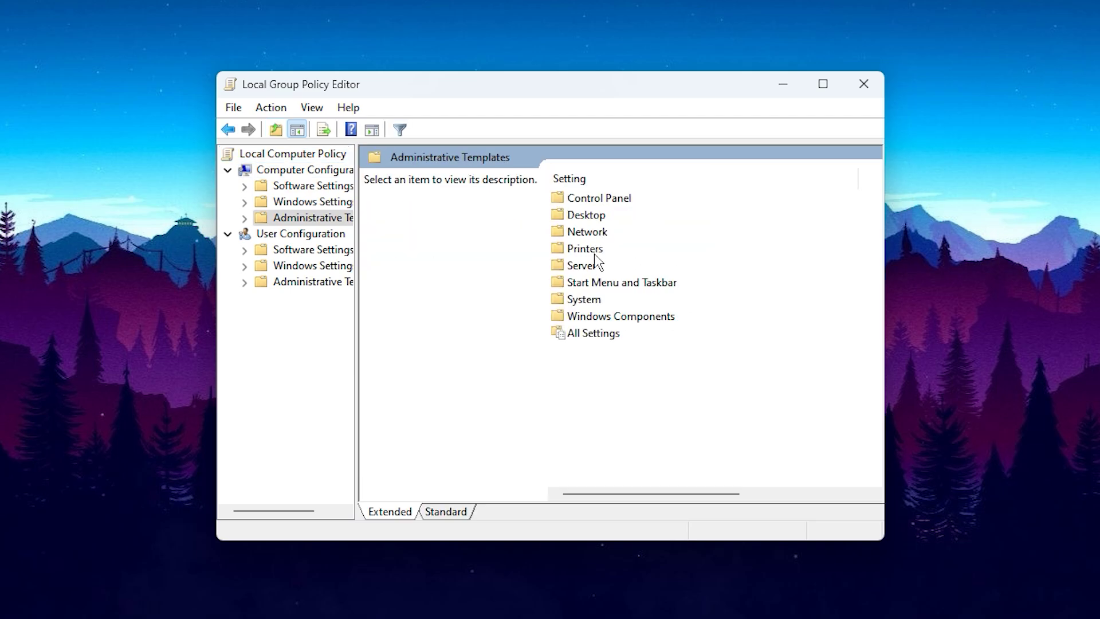
pyautogui.doubleClick(586, 300)
pyautogui.scroll(-8, 596, 372)
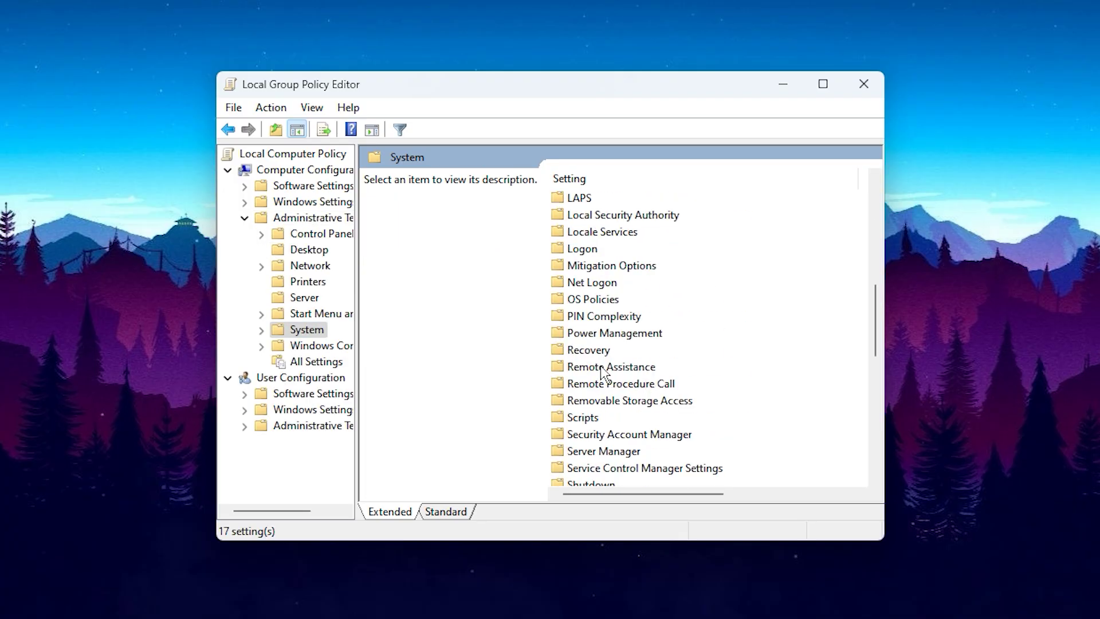
pyautogui.doubleClick(614, 333)
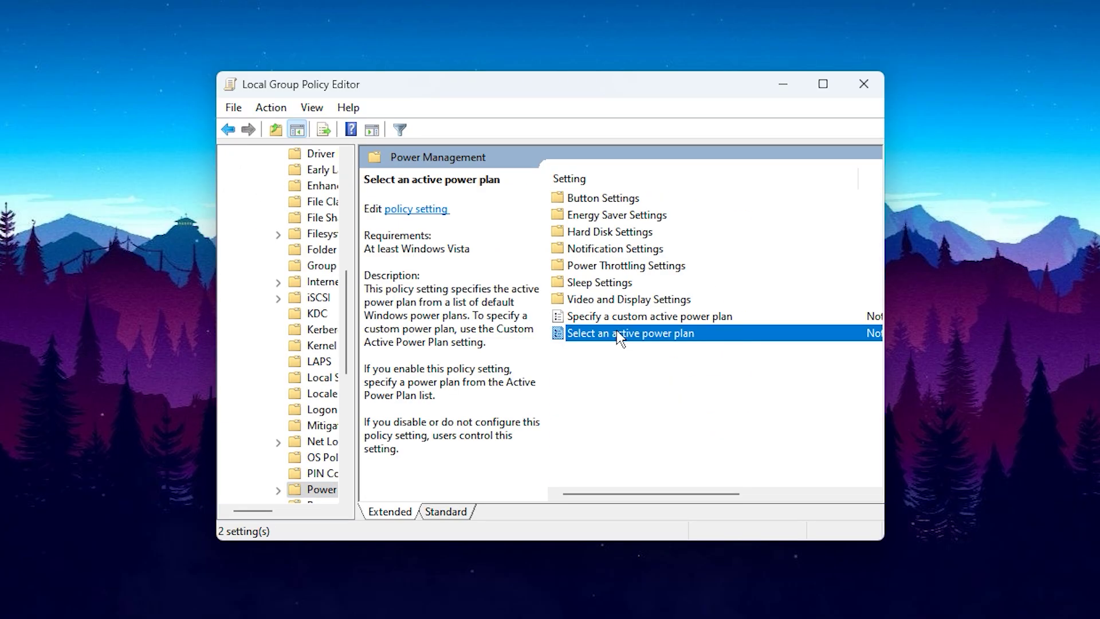
pyautogui.doubleClick(633, 264)
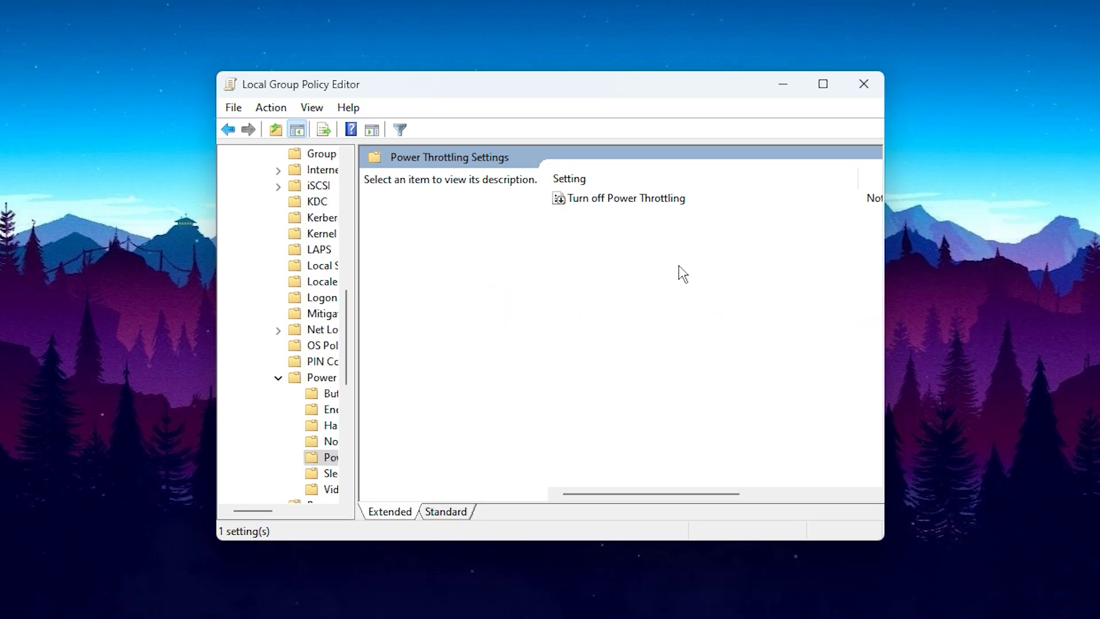
pyautogui.click(605, 212)
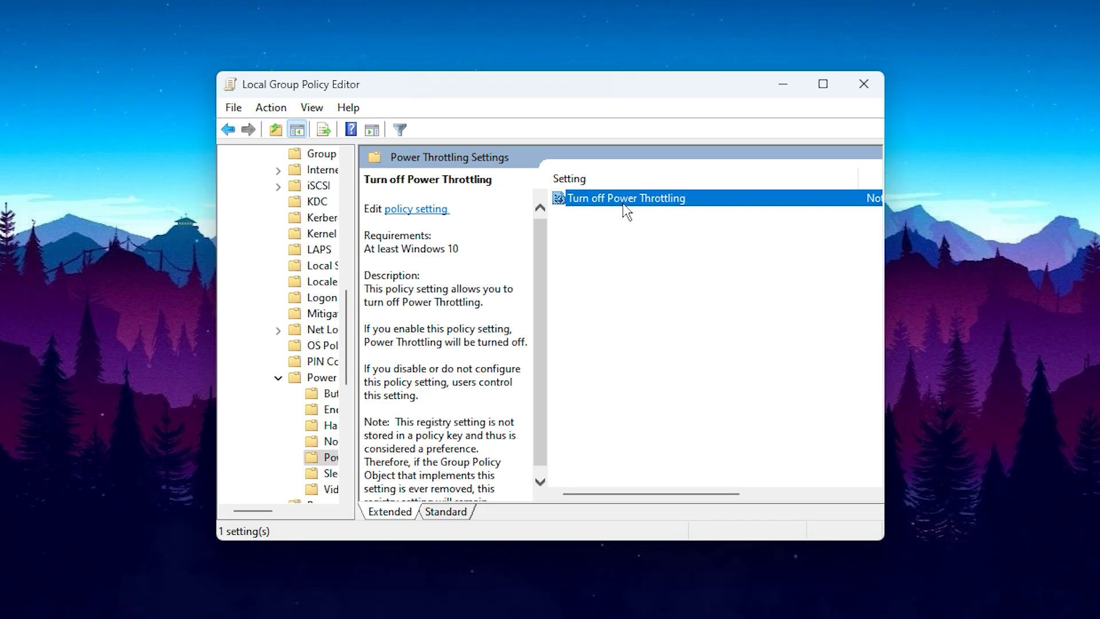
# Step: Set the Turn off Power Throttling policy to Enabled and apply it
pyautogui.doubleClick(600, 197)
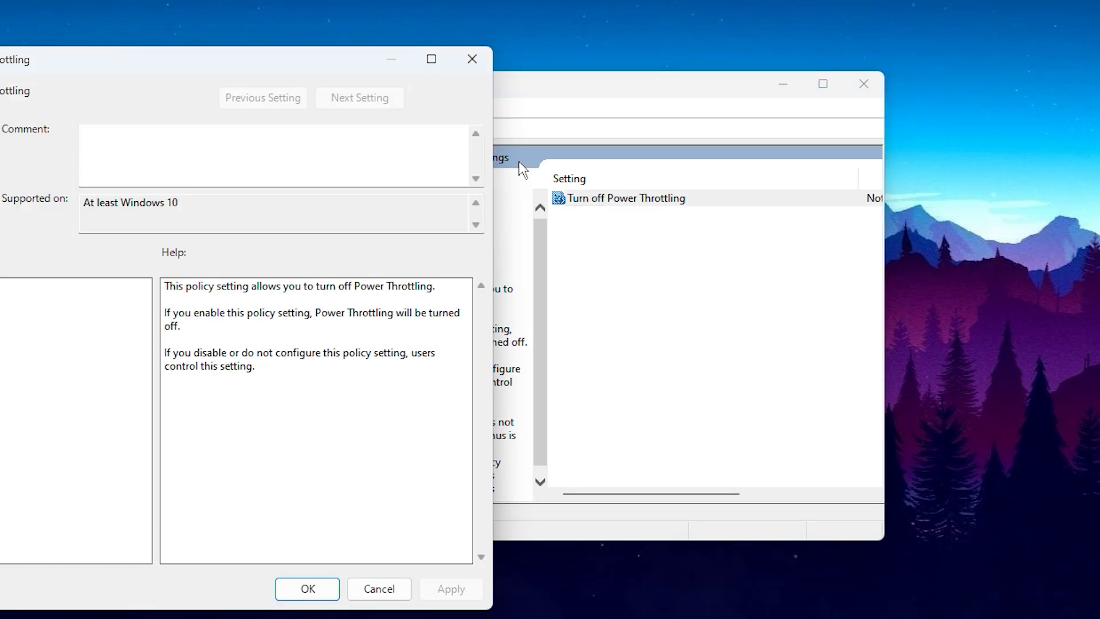
pyautogui.moveTo(119, 62); pyautogui.dragTo(581, 125)
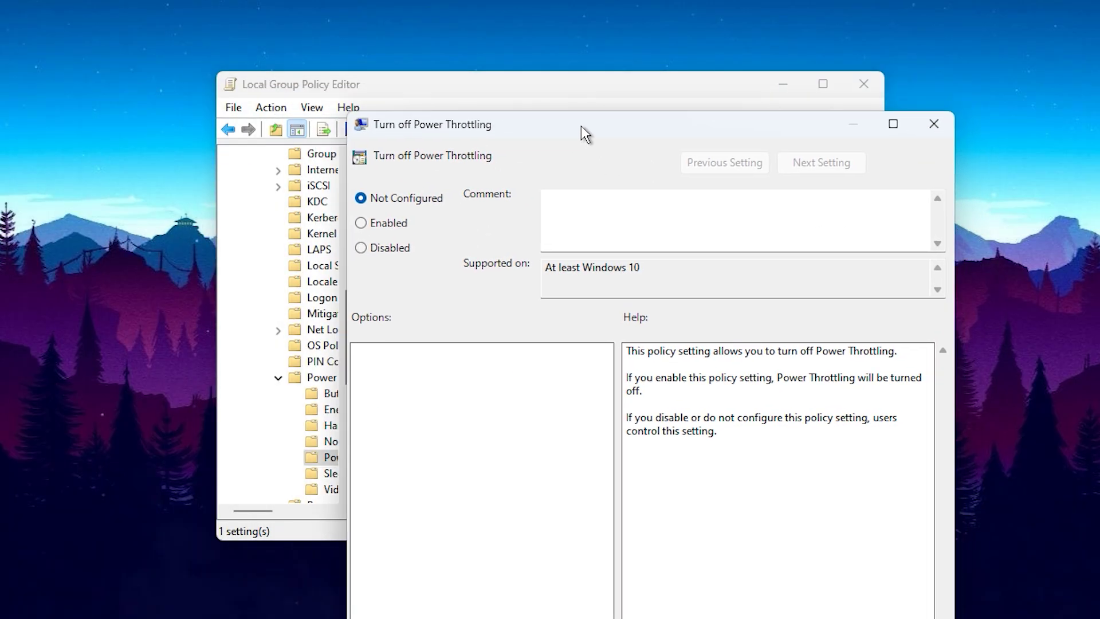
pyautogui.click(397, 230)
pyautogui.press('Return')
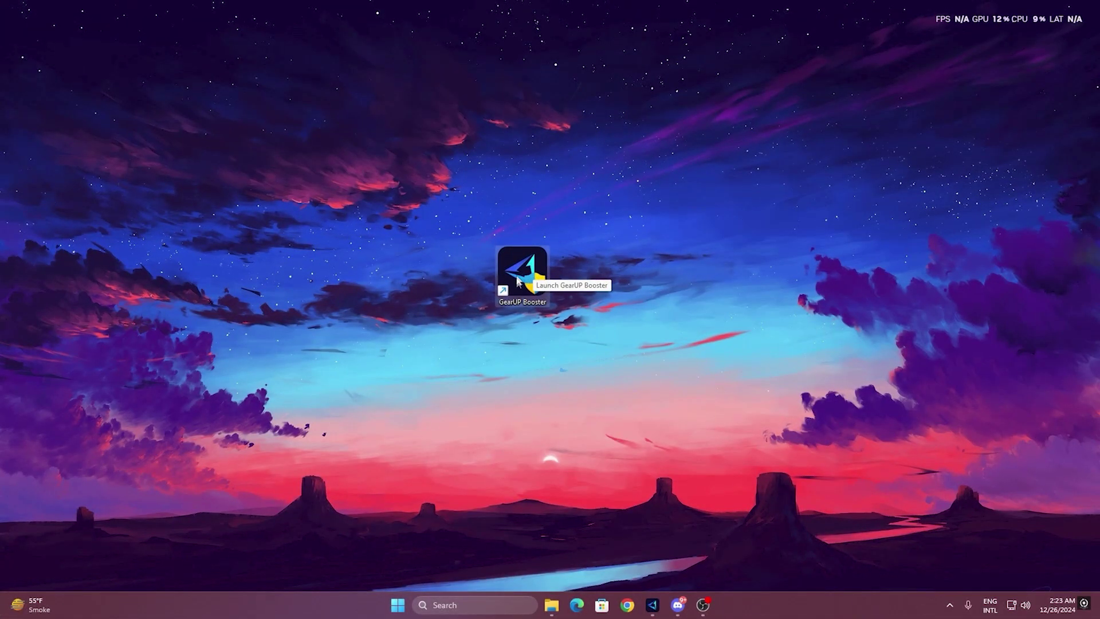
# Step: Launch GearUP Booster from the desktop and view the account profile card
pyautogui.doubleClick(508, 270)
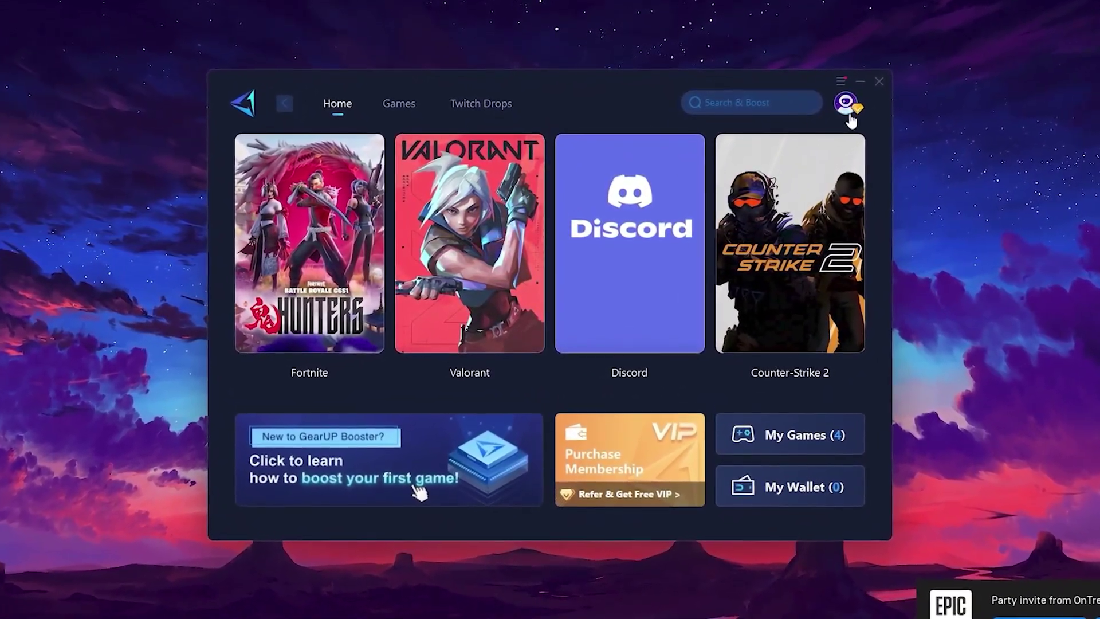
pyautogui.click(834, 113)
pyautogui.click(852, 104)
pyautogui.click(852, 103)
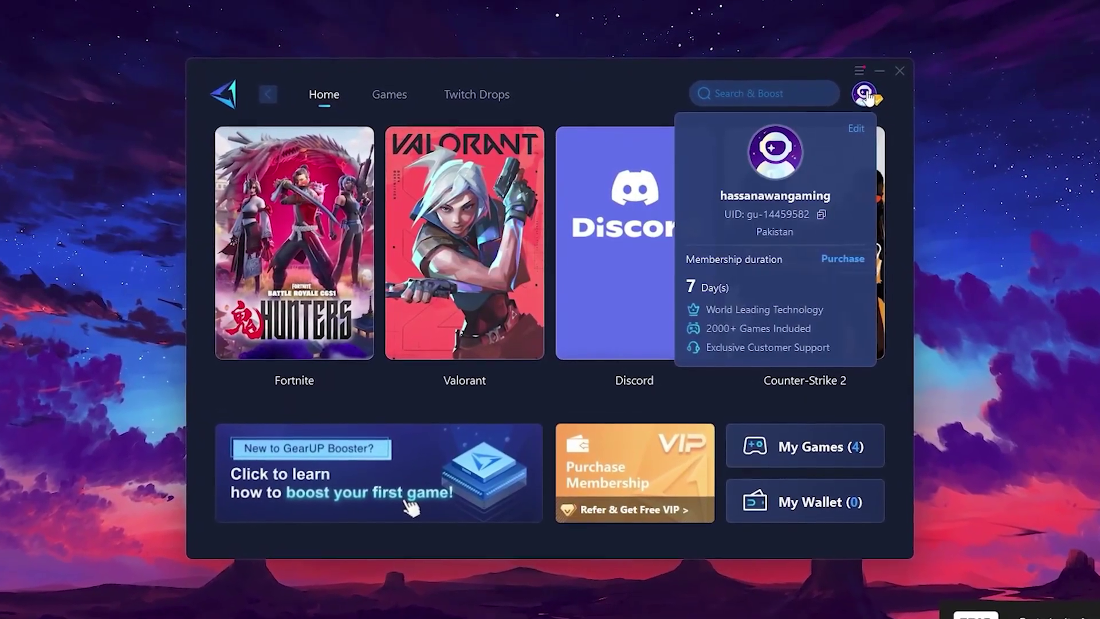
pyautogui.moveTo(593, 234)
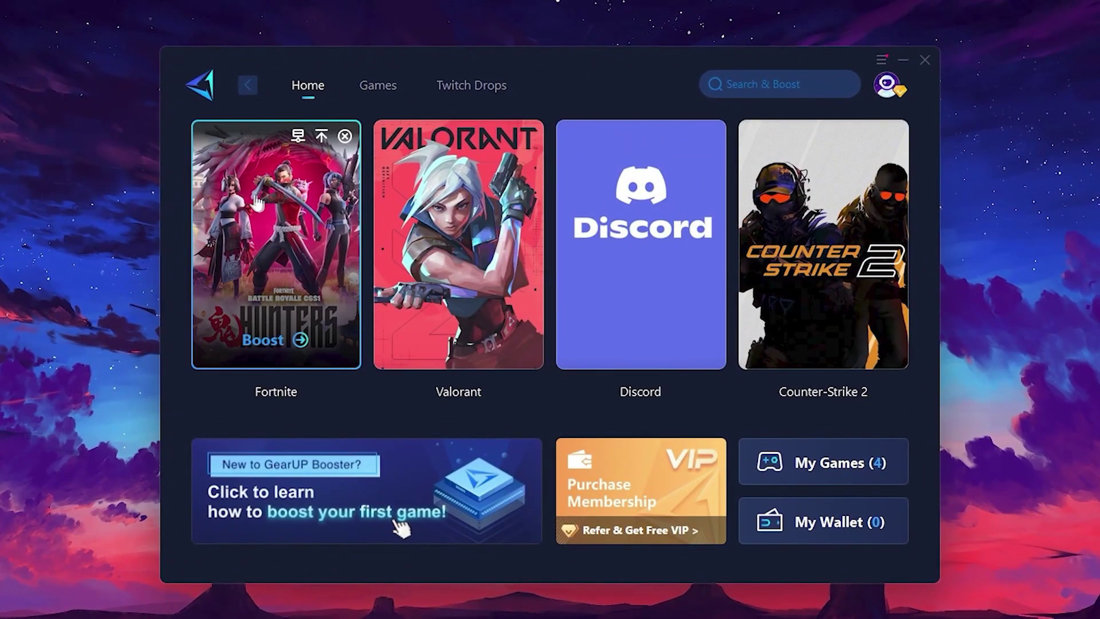
pyautogui.moveTo(813, 220)
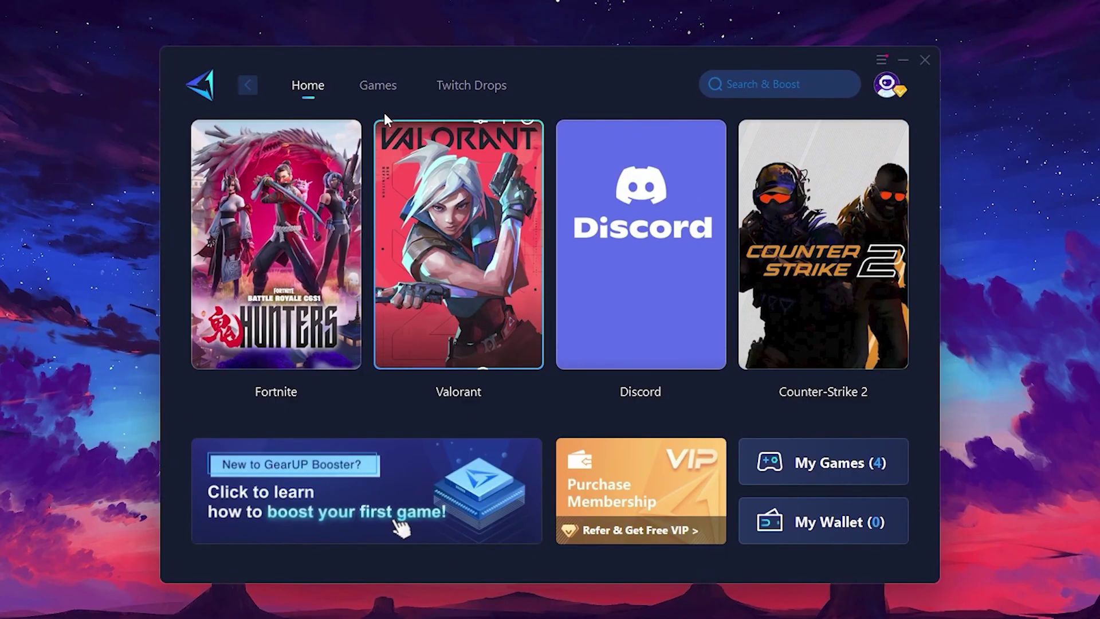
# Step: Browse the full Games list, then return to the Home page
pyautogui.click(375, 86)
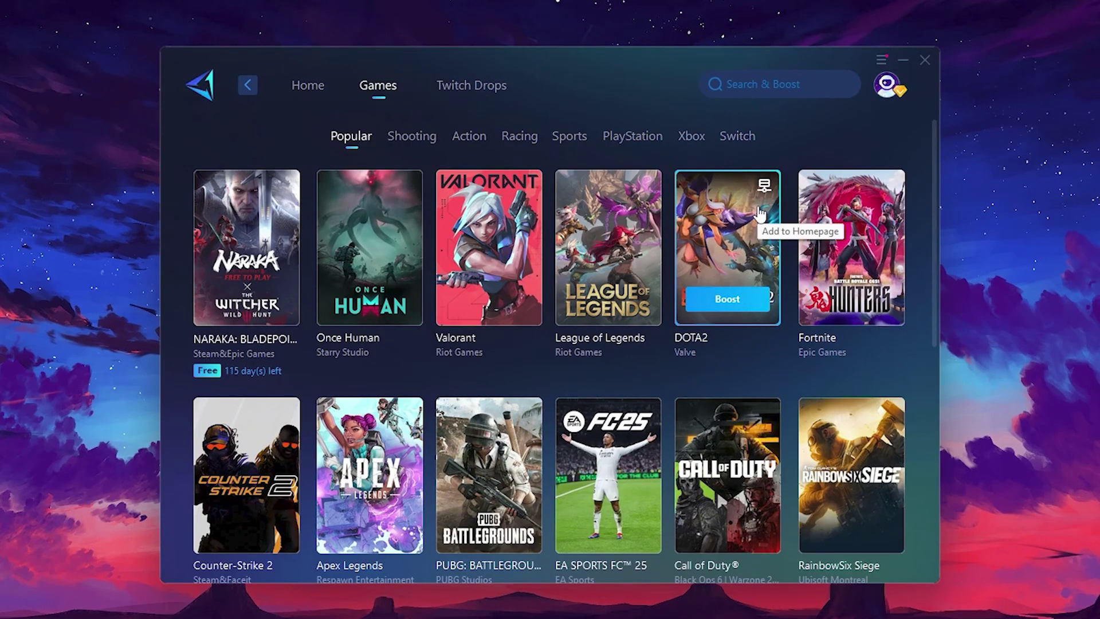
pyautogui.click(309, 97)
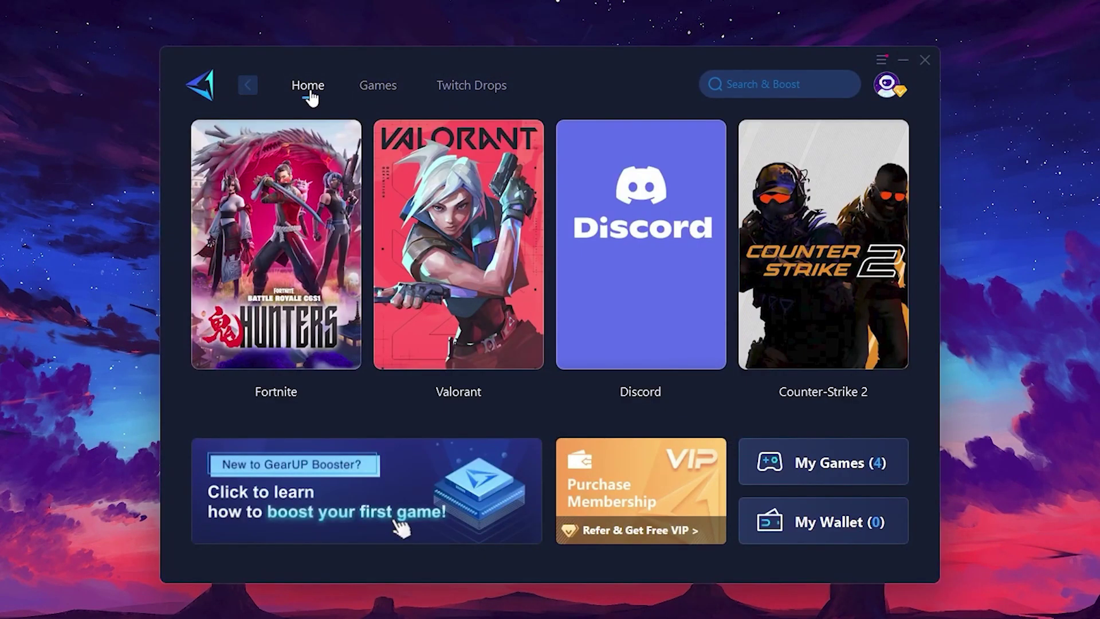
pyautogui.moveTo(294, 246)
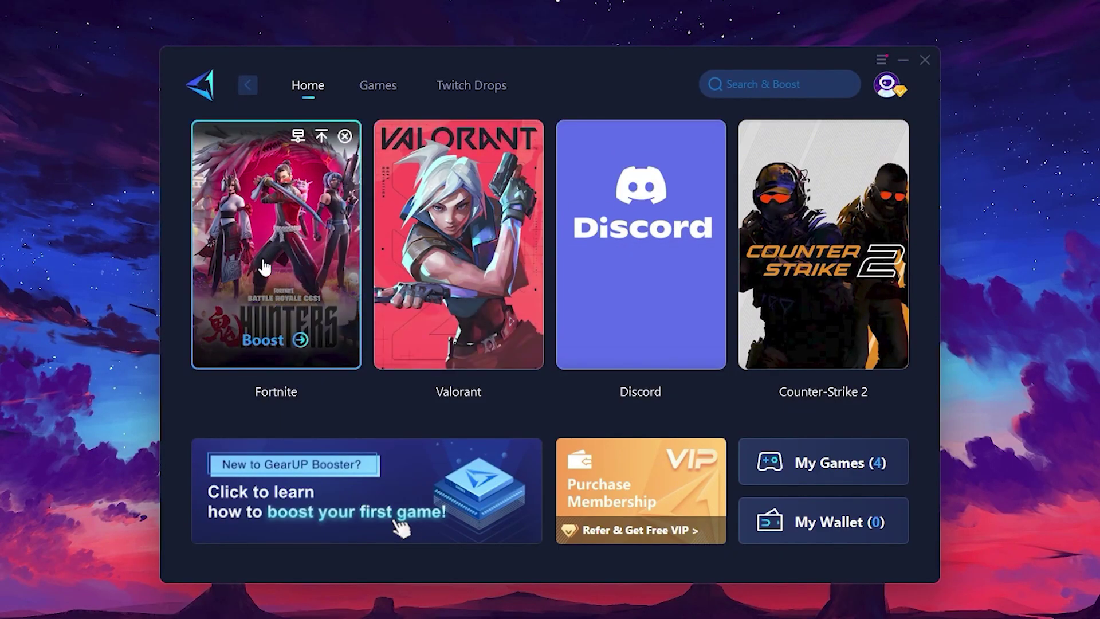
# Step: Start boosting Fortnite, keeping the Middle East server region
pyautogui.click(267, 344)
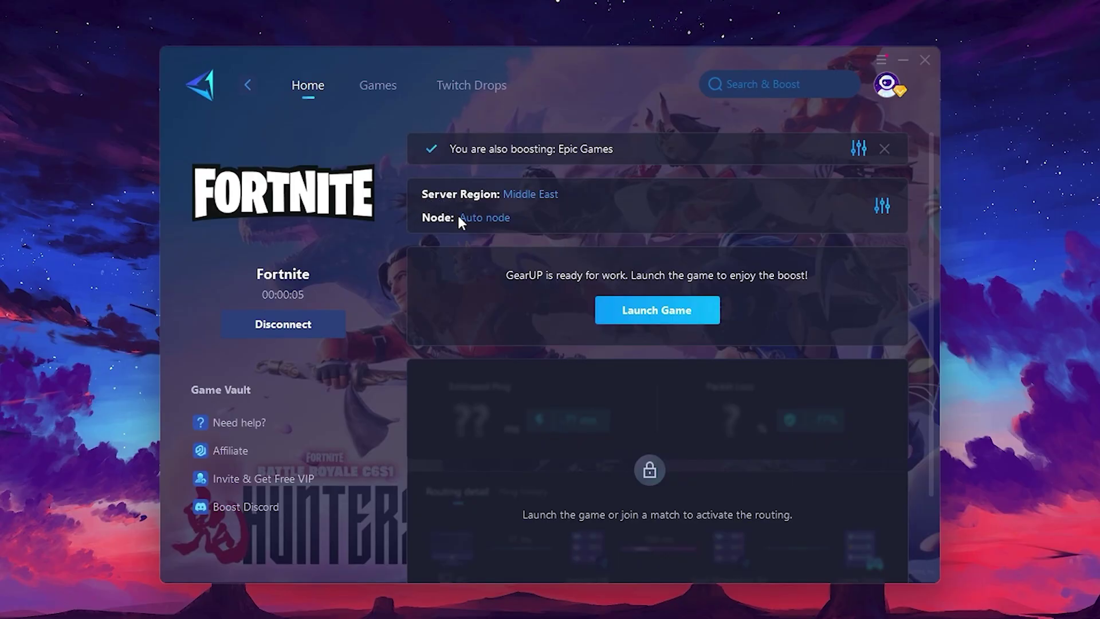
pyautogui.click(534, 195)
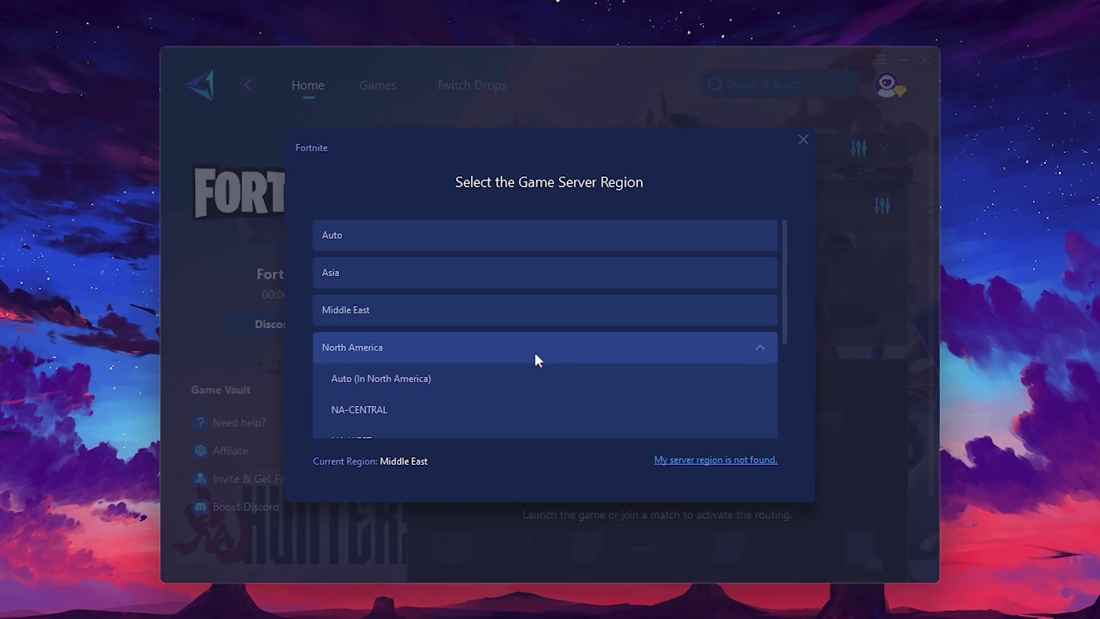
pyautogui.scroll(-2, 513, 343)
pyautogui.scroll(2, 430, 312)
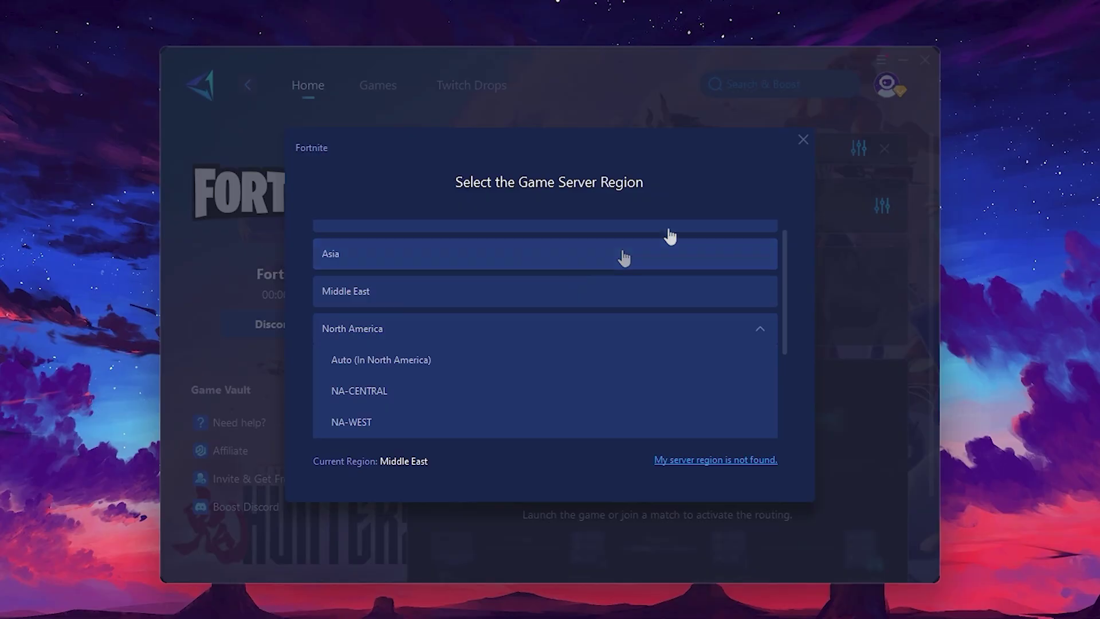
pyautogui.click(803, 139)
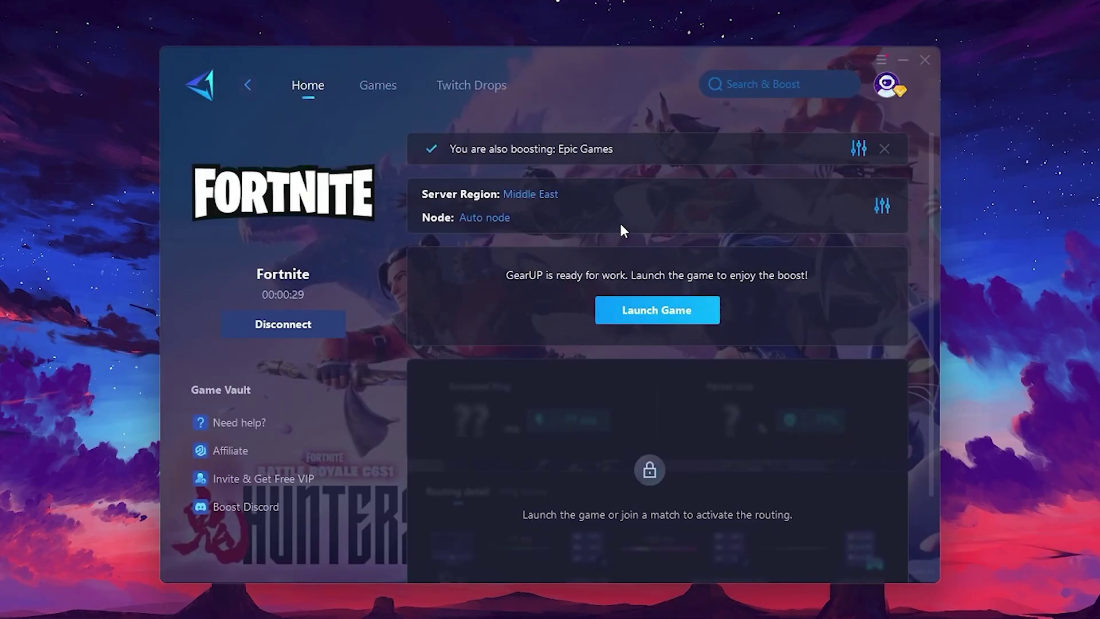
# Step: Review the server node list and keep the Auto node
pyautogui.click(479, 220)
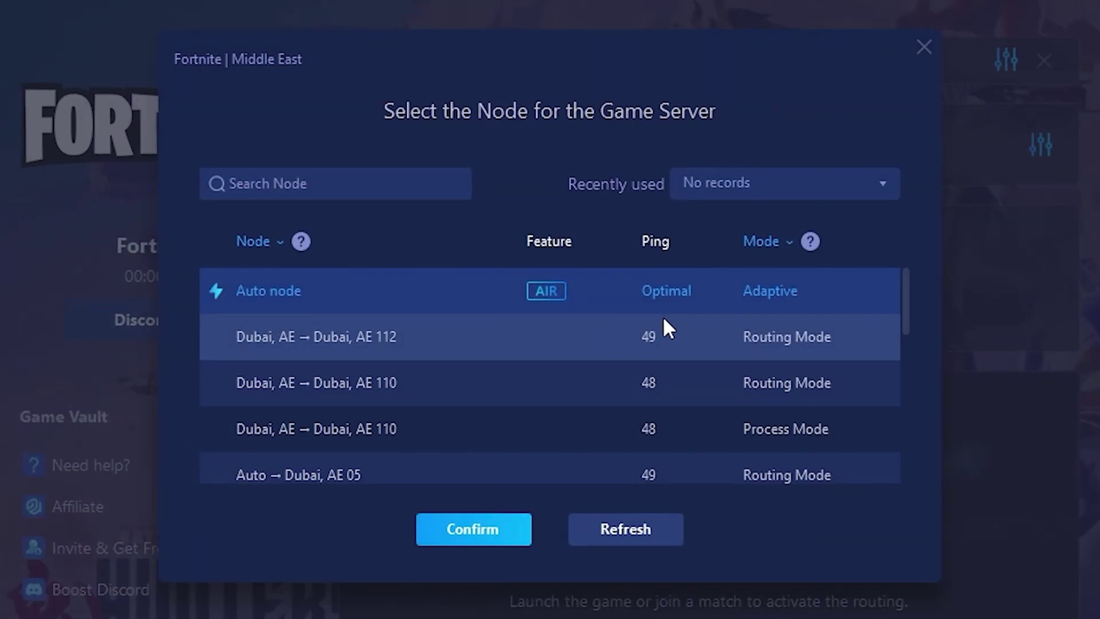
pyautogui.scroll(-2, 534, 345)
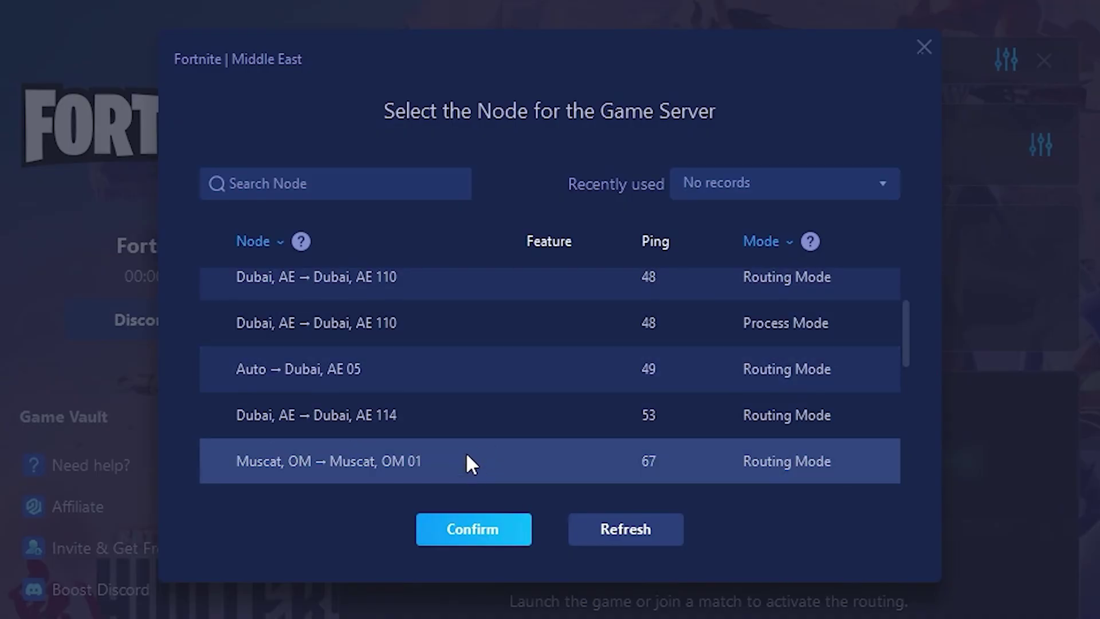
pyautogui.scroll(-1, 641, 361)
pyautogui.scroll(3, 644, 343)
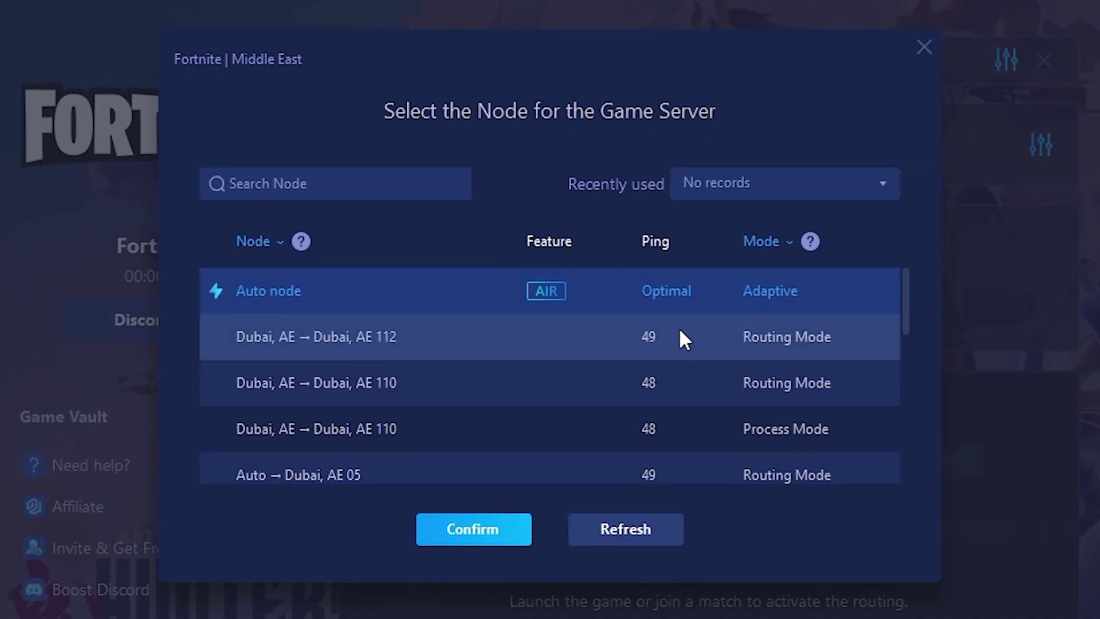
pyautogui.click(929, 50)
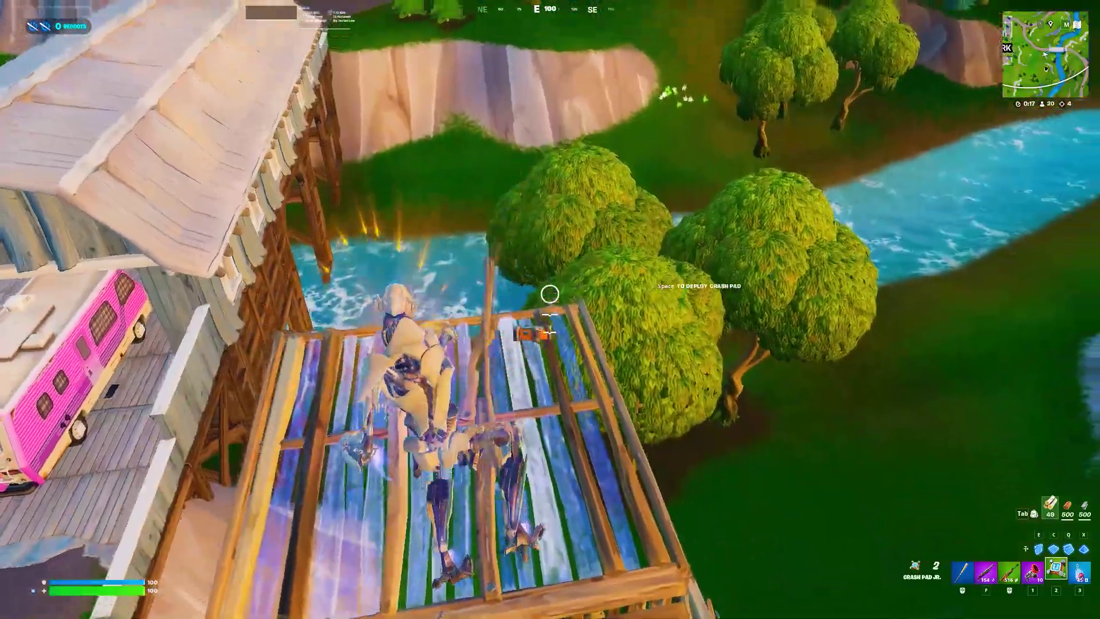
# Step: Place a crash pad on the wooden build, bounce off it, and attack the enemy
pyautogui.click(550, 294)
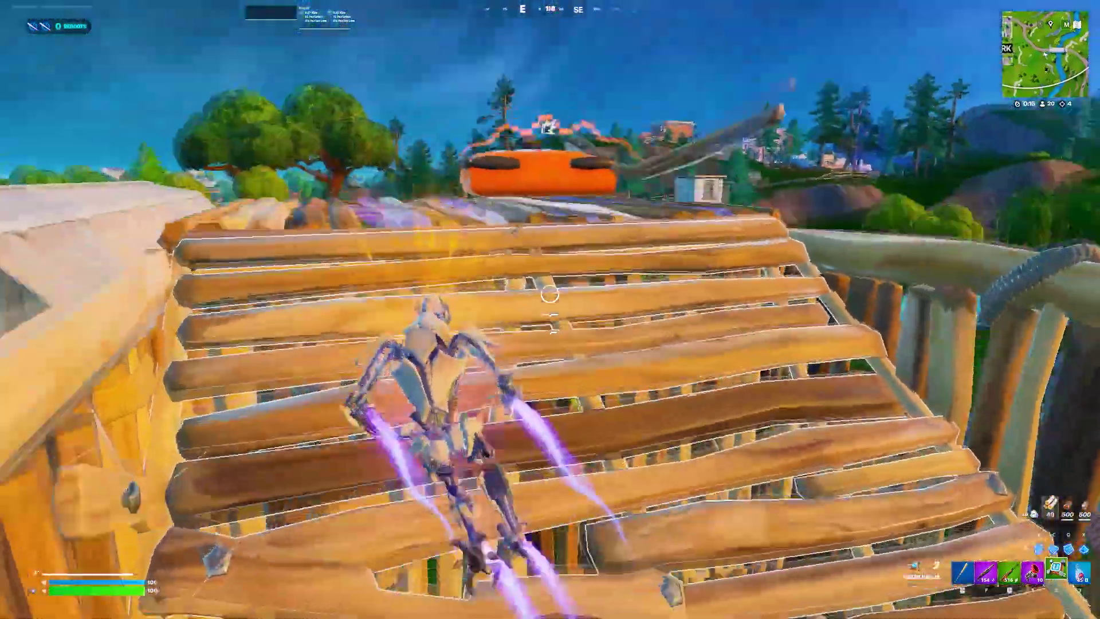
pyautogui.press('w')
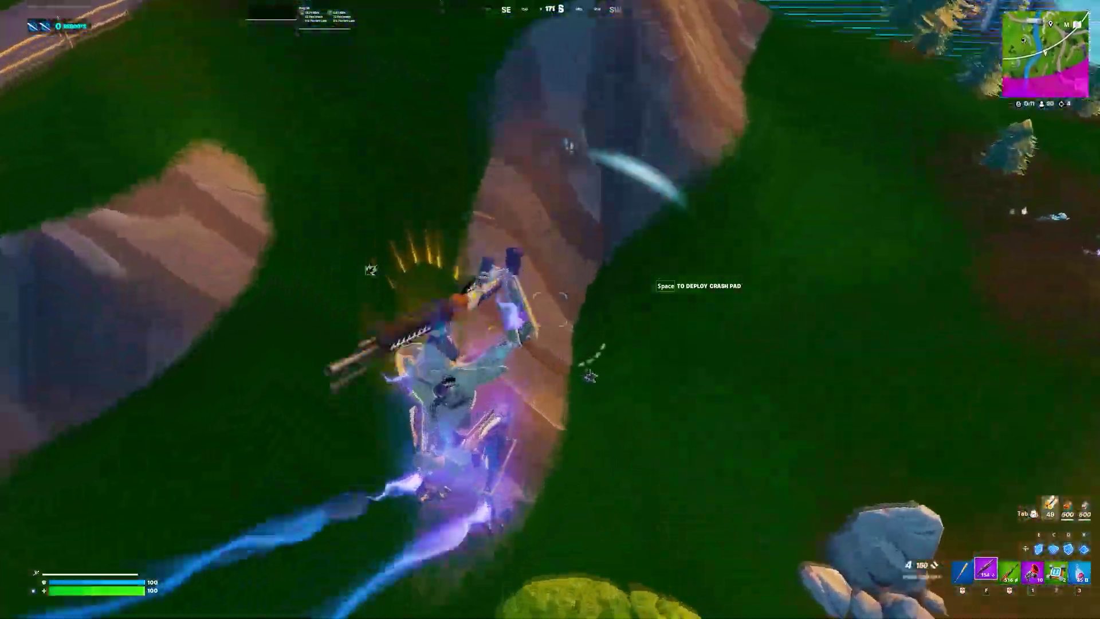
pyautogui.click(550, 294)
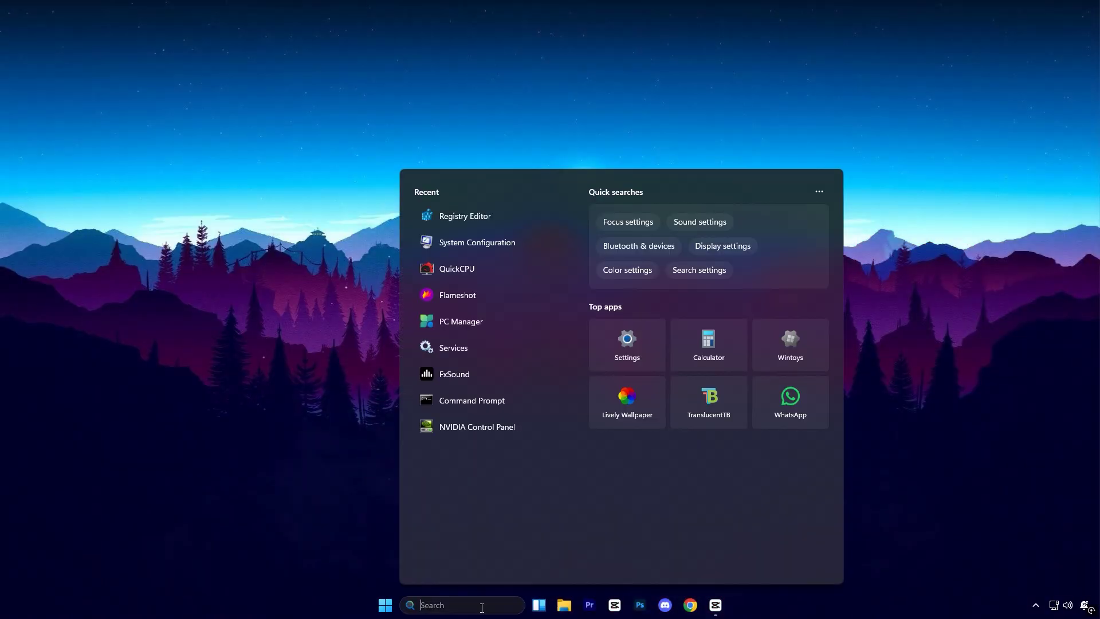
# Step: Open NVIDIA Control Panel to the global Manage 3D settings page
pyautogui.write('nvIDIA Control Panel')
pyautogui.click(488, 240)
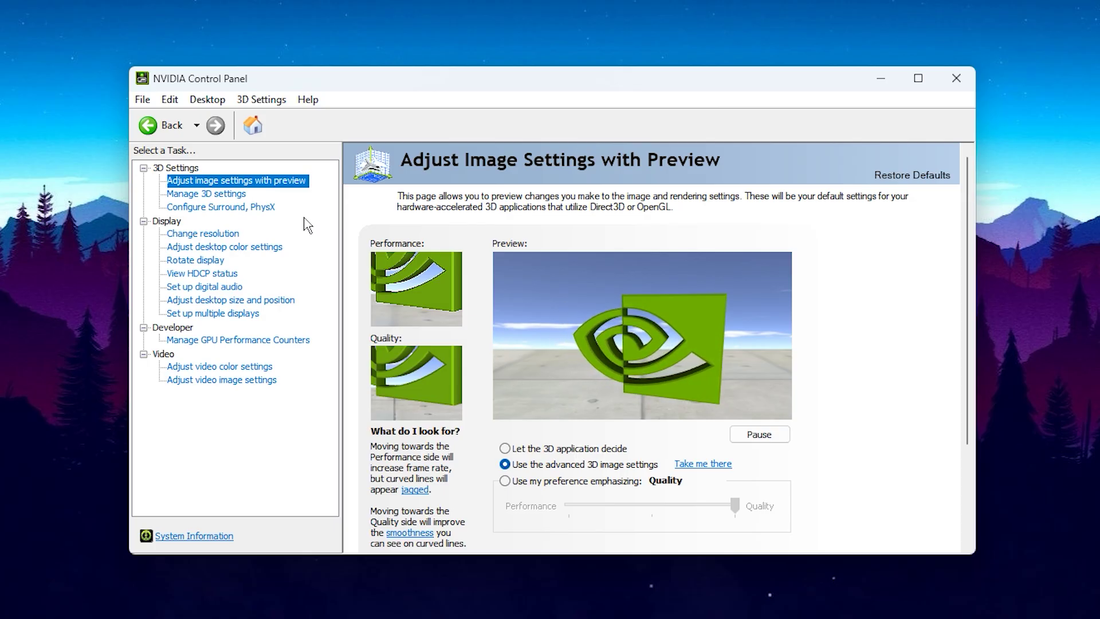
pyautogui.click(211, 194)
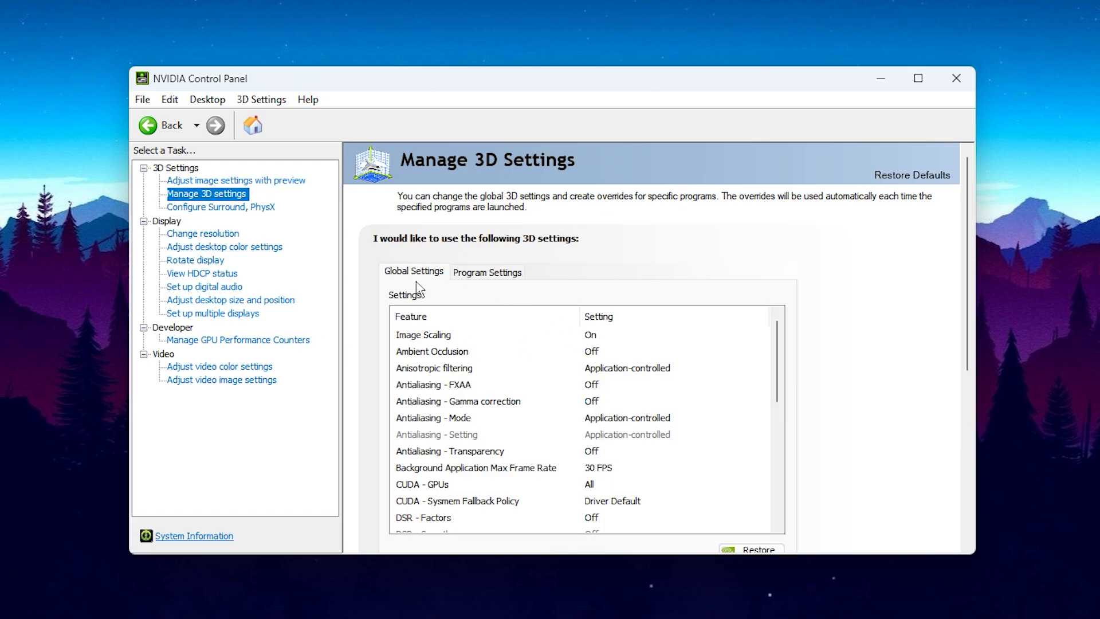
# Step: Set Power management mode to Prefer maximum performance
pyautogui.scroll(-1, 820, 395)
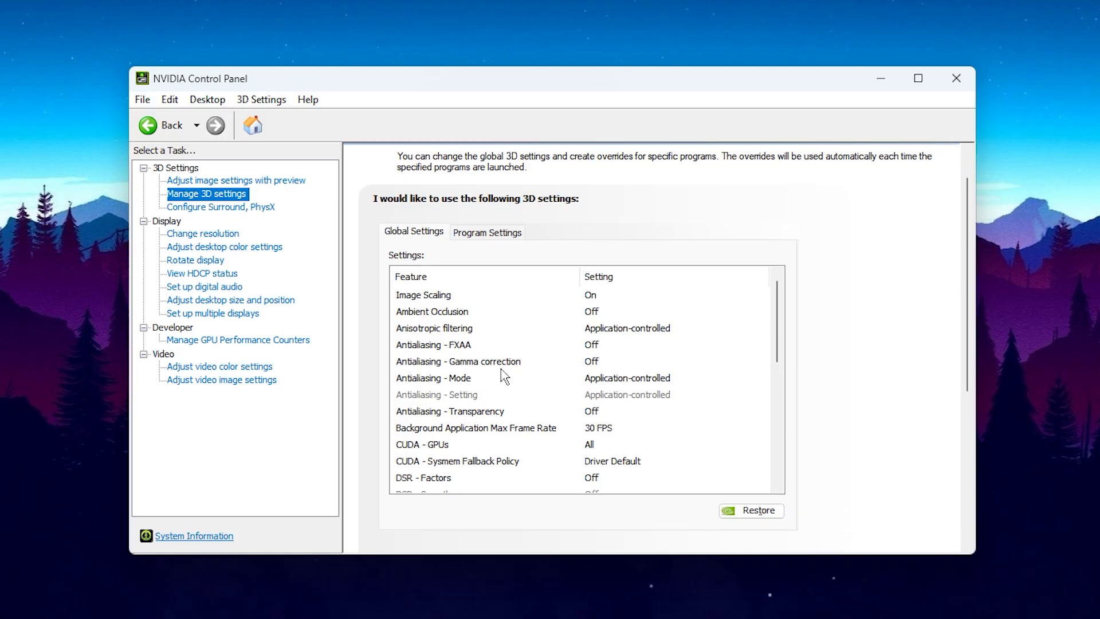
pyautogui.scroll(-1, 504, 377)
pyautogui.scroll(-1, 505, 377)
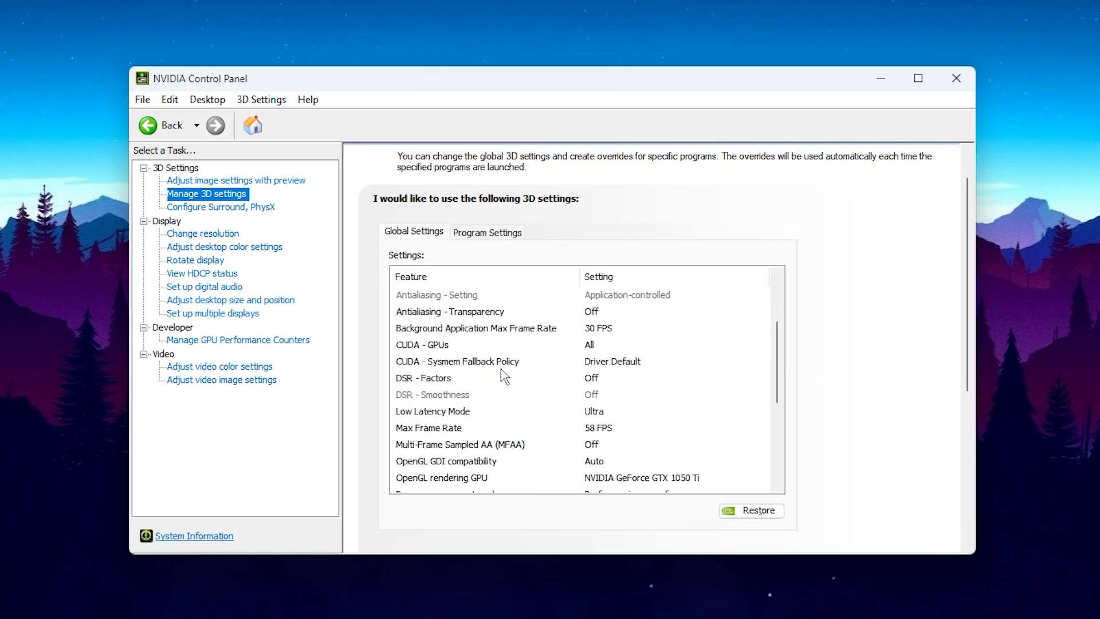
pyautogui.scroll(-1, 504, 377)
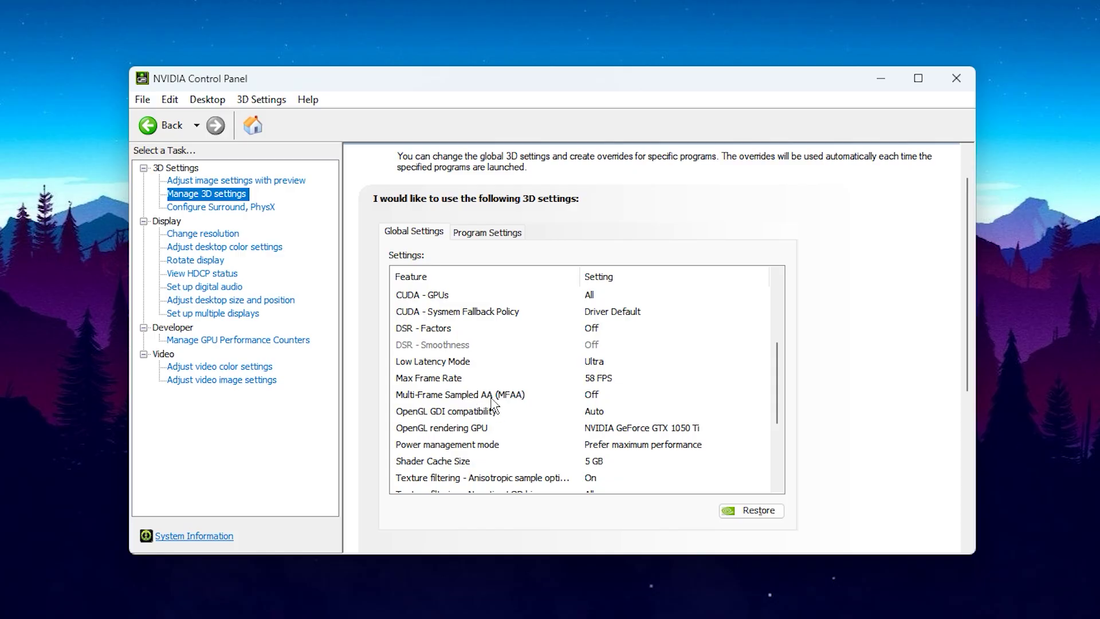
pyautogui.click(466, 449)
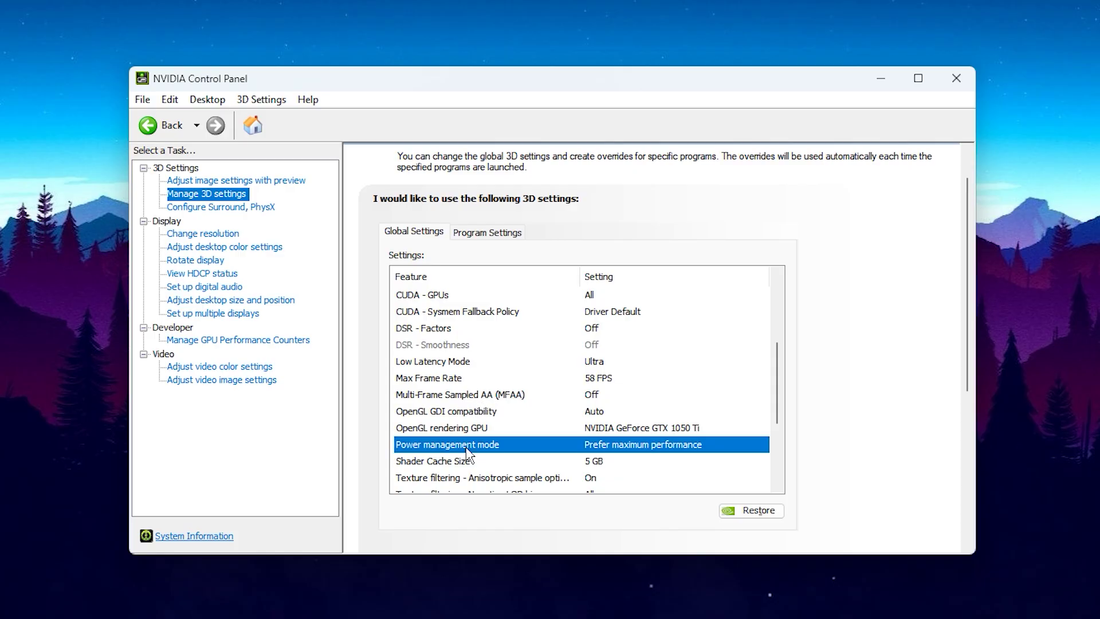
pyautogui.click(653, 449)
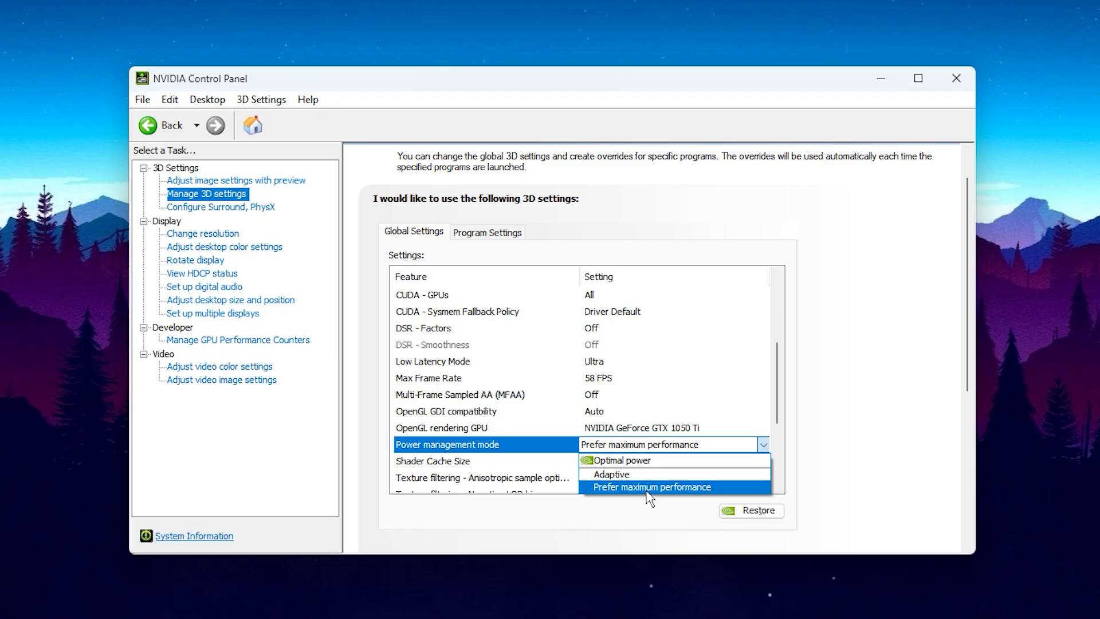
pyautogui.click(506, 439)
pyautogui.click(525, 442)
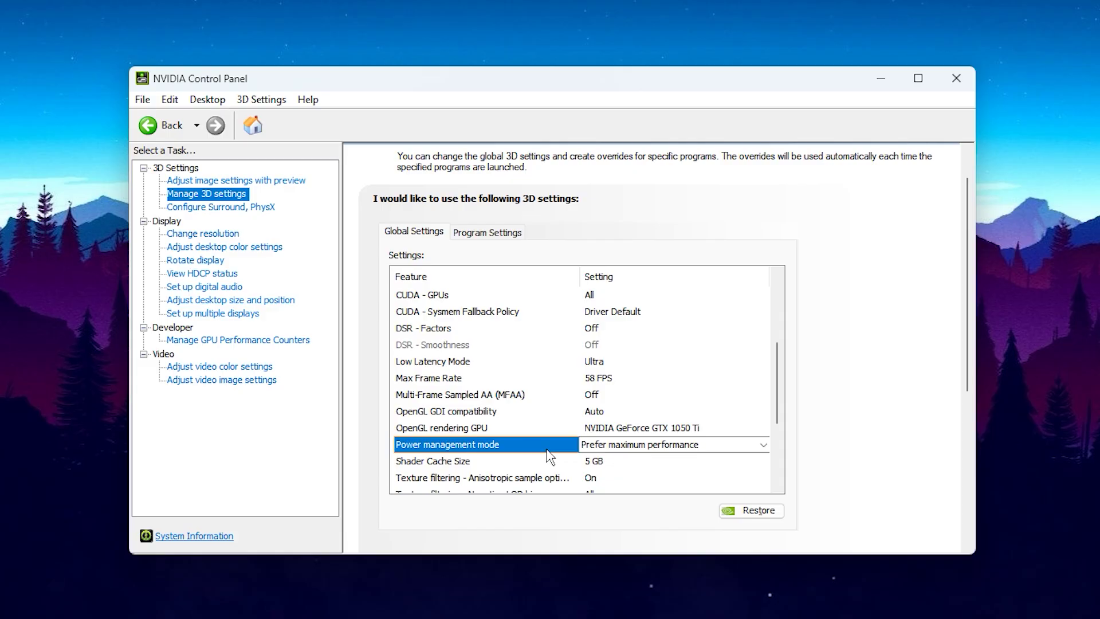
# Step: Keep the global Low Latency Mode at Ultra
pyautogui.click(450, 363)
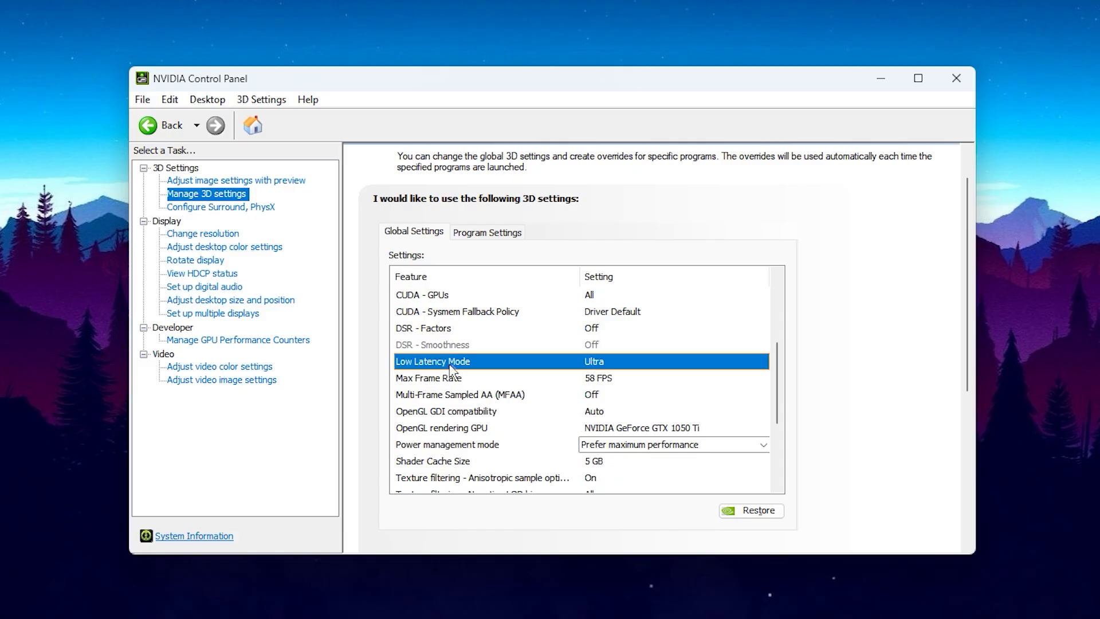
pyautogui.click(608, 366)
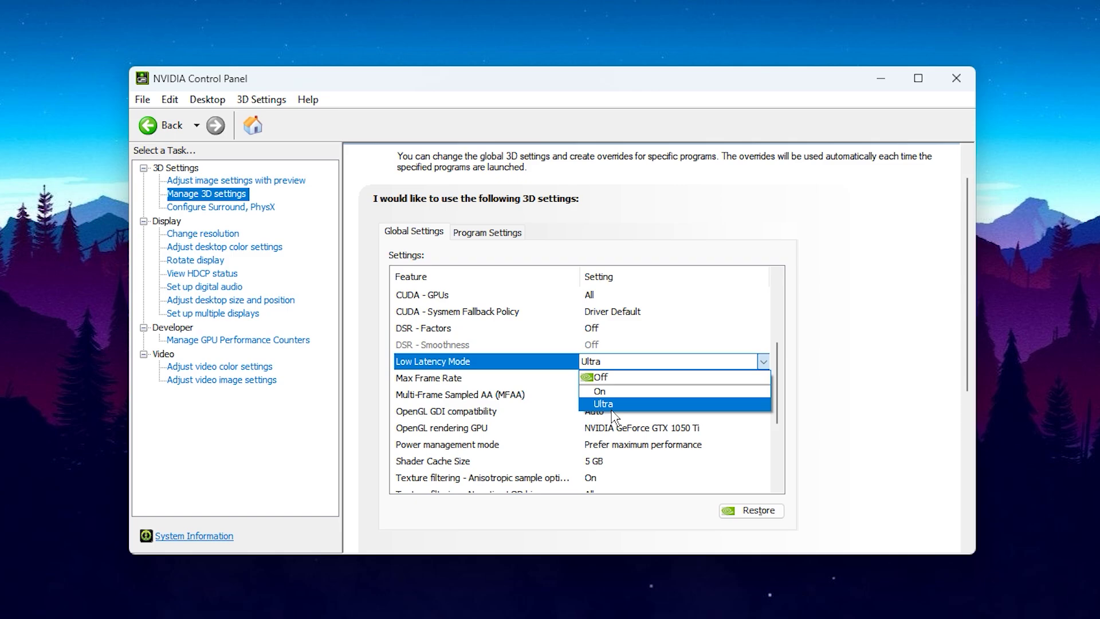
pyautogui.click(521, 364)
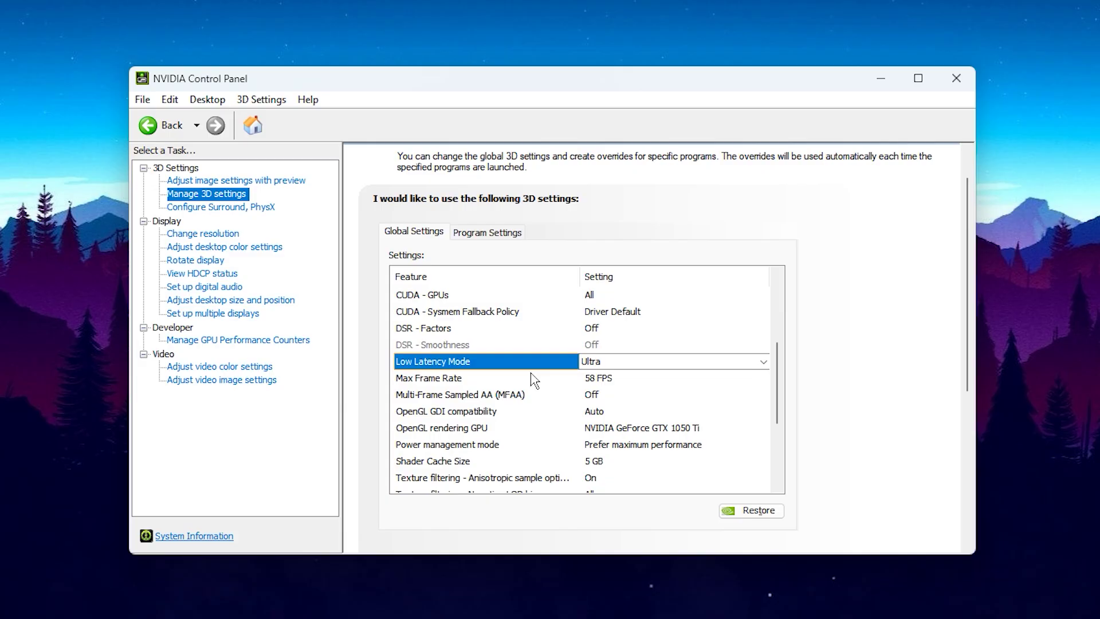
# Step: Set the global Vertical sync to Off
pyautogui.scroll(-3, 533, 380)
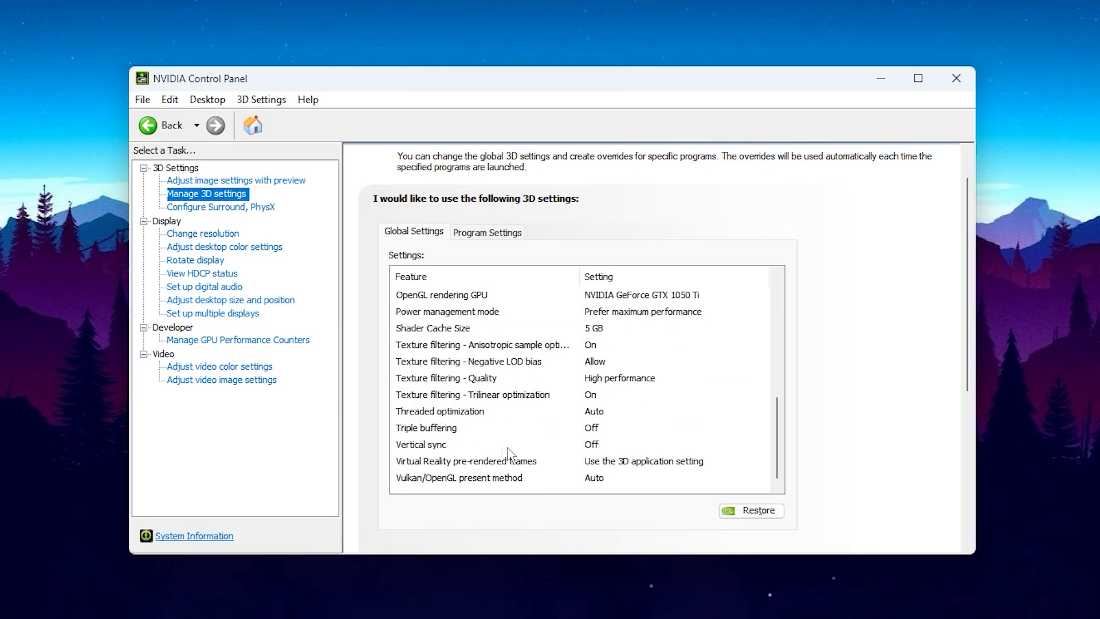
pyautogui.click(414, 453)
pyautogui.click(627, 457)
pyautogui.click(630, 450)
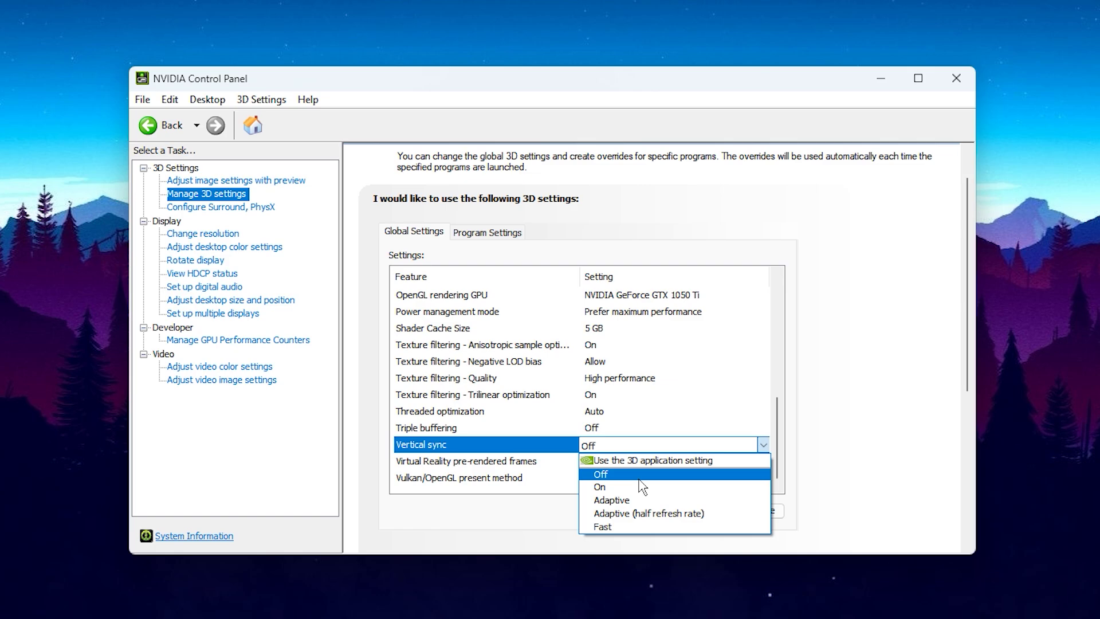
# Step: Set global Vertical sync to Off and Threaded optimization to On
pyautogui.click(640, 478)
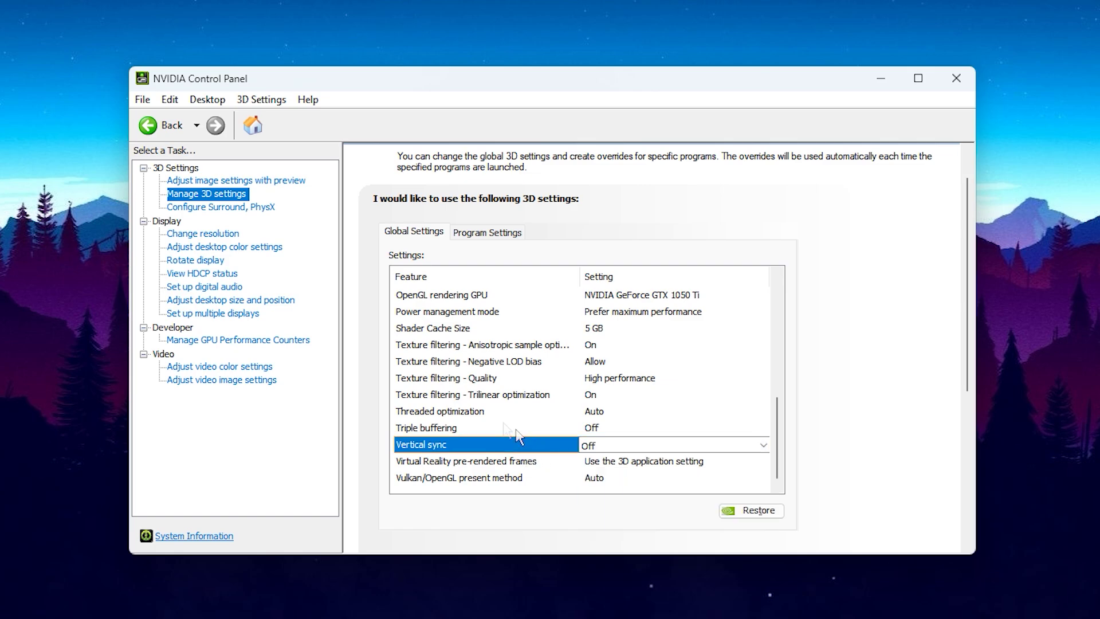
pyautogui.click(464, 414)
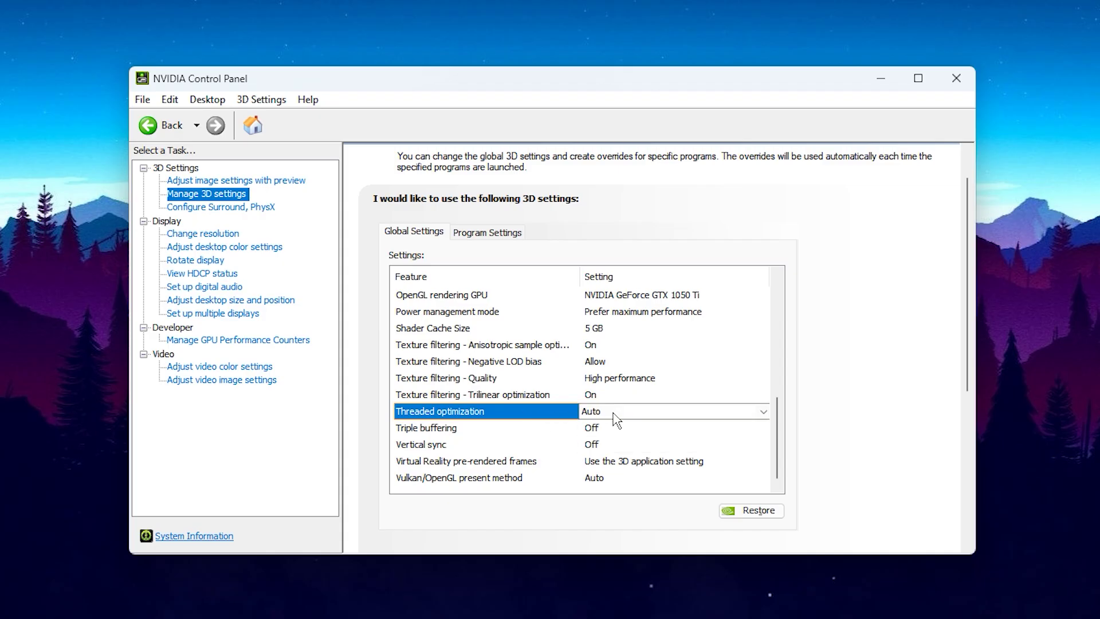
pyautogui.click(613, 413)
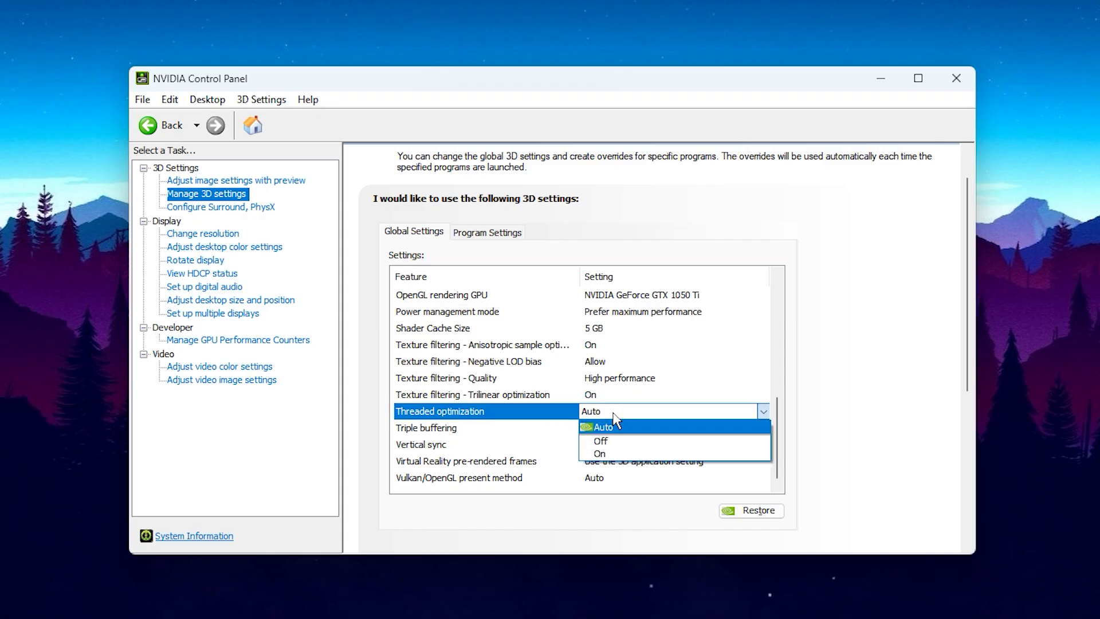
pyautogui.click(617, 452)
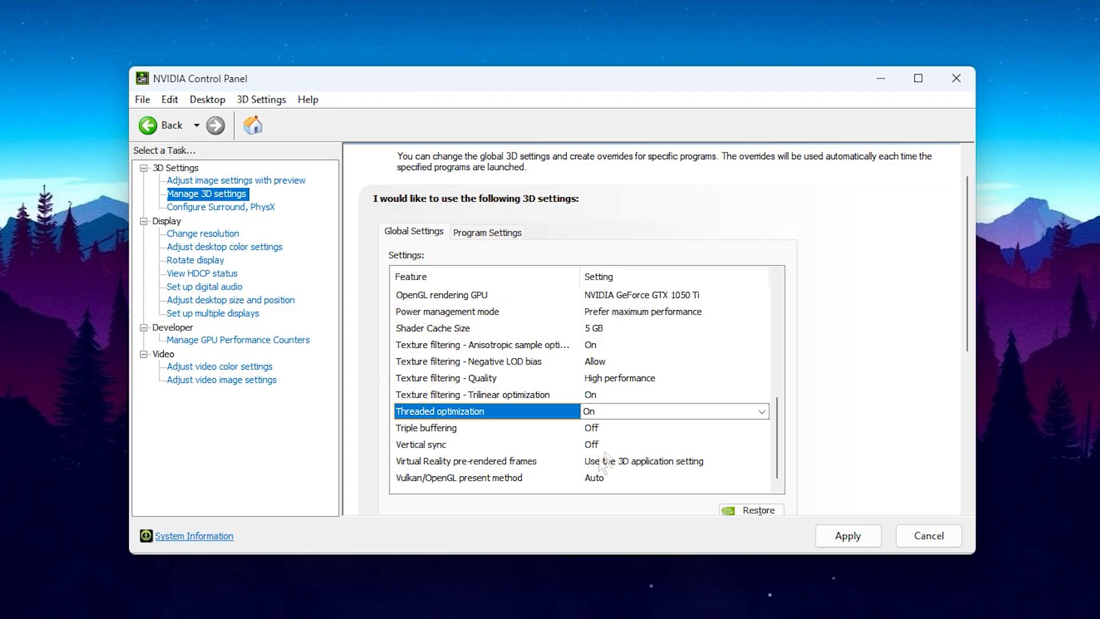
# Step: Add cs2.exe as a customized program in Program Settings
pyautogui.click(481, 235)
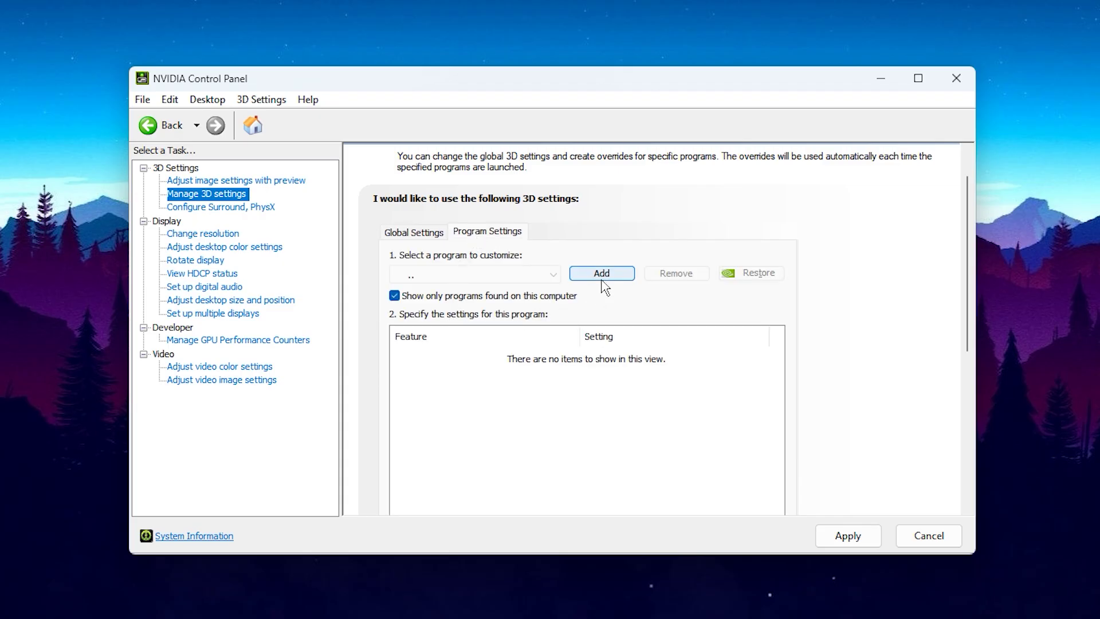
pyautogui.click(602, 274)
pyautogui.click(448, 304)
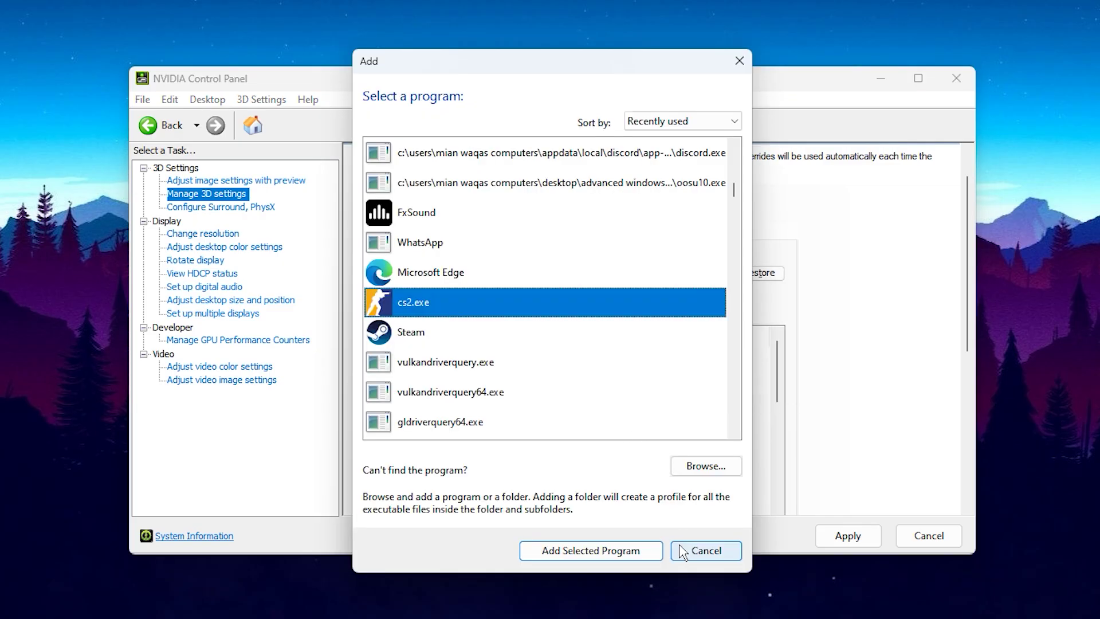
pyautogui.click(596, 551)
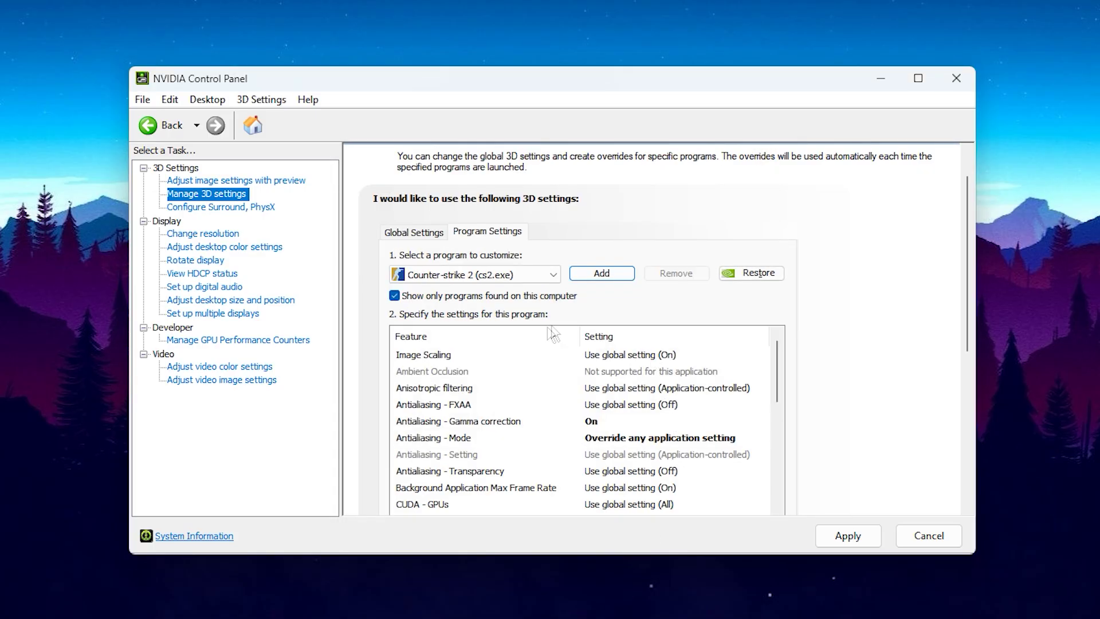
# Step: Review the cs2.exe profile: Prefer maximum performance, Low Latency Mode Ultra, Vertical sync Off
pyautogui.scroll(-1, 564, 372)
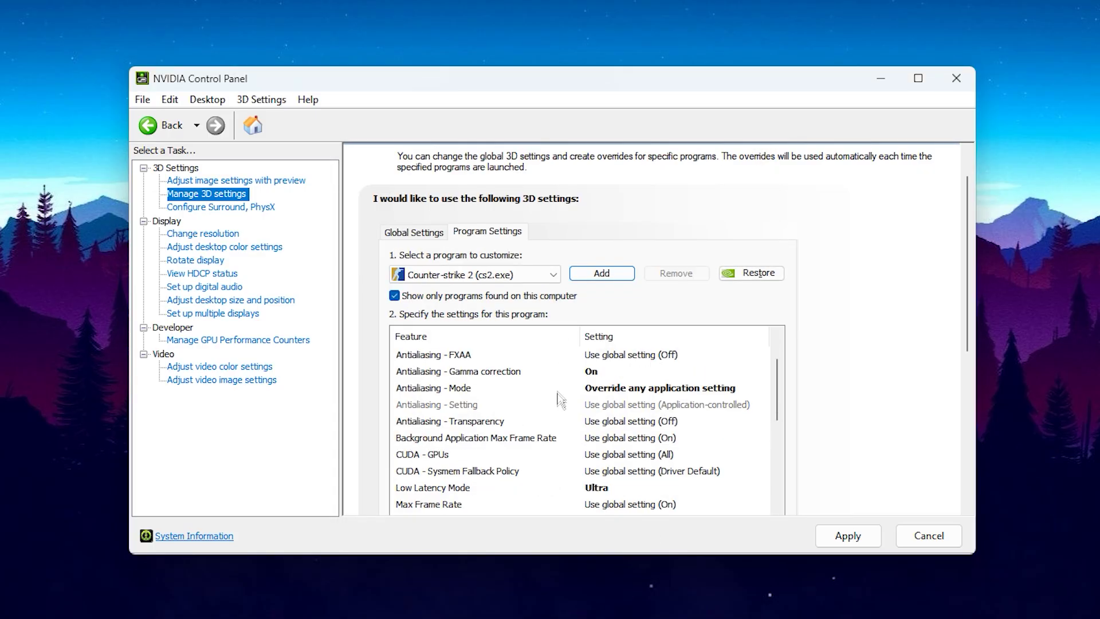
pyautogui.scroll(-2, 544, 444)
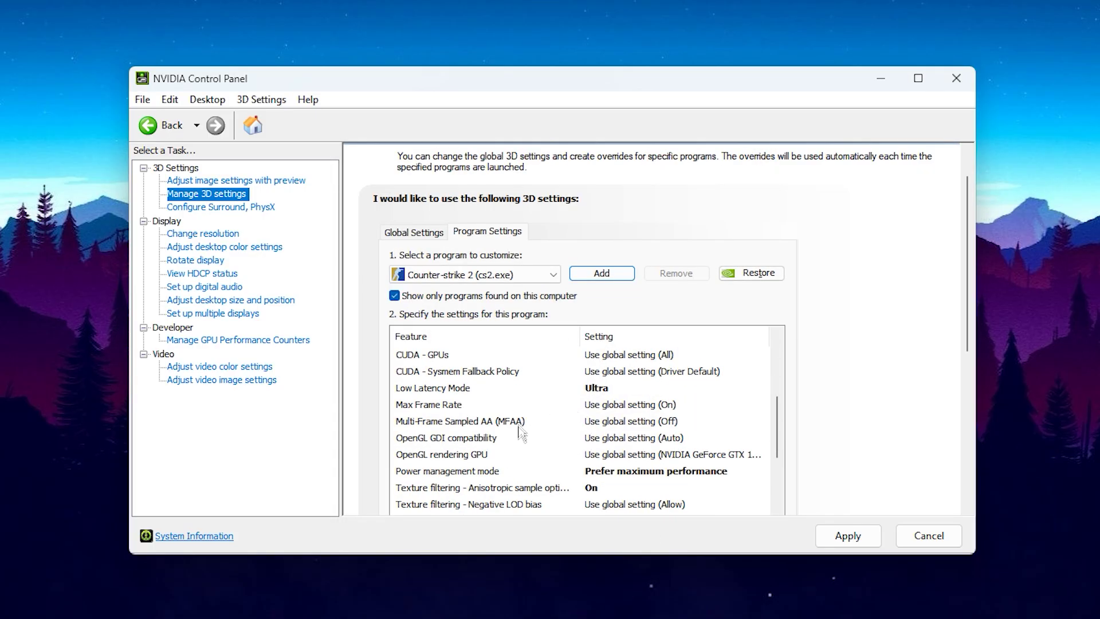
pyautogui.scroll(-2, 522, 435)
pyautogui.scroll(-1, 579, 450)
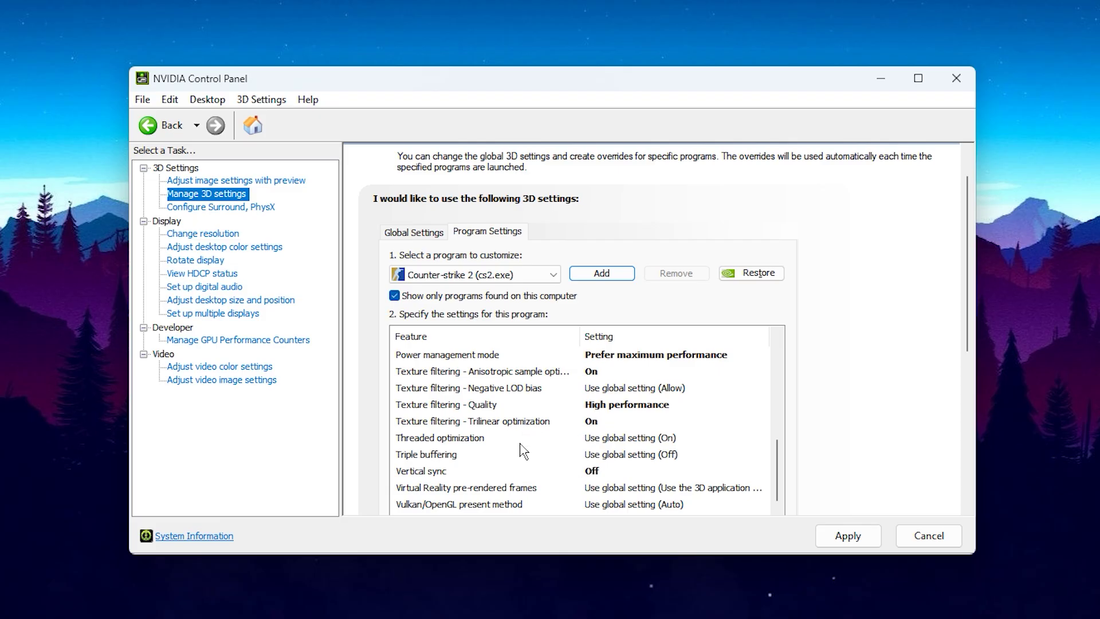
pyautogui.scroll(-1, 879, 426)
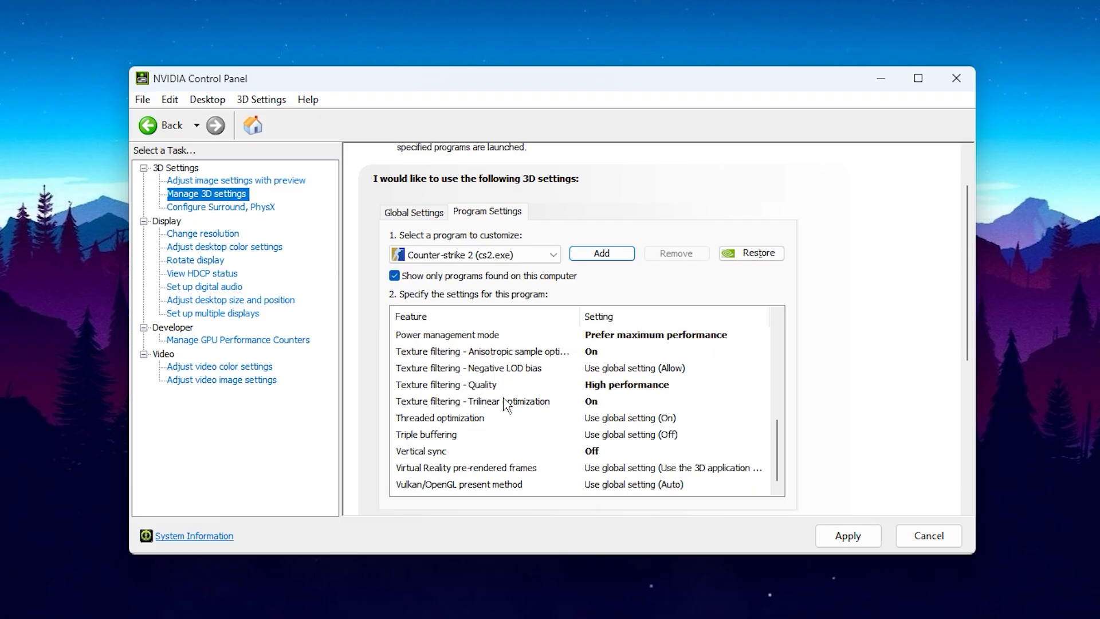
pyautogui.scroll(1, 513, 401)
pyautogui.scroll(3, 518, 431)
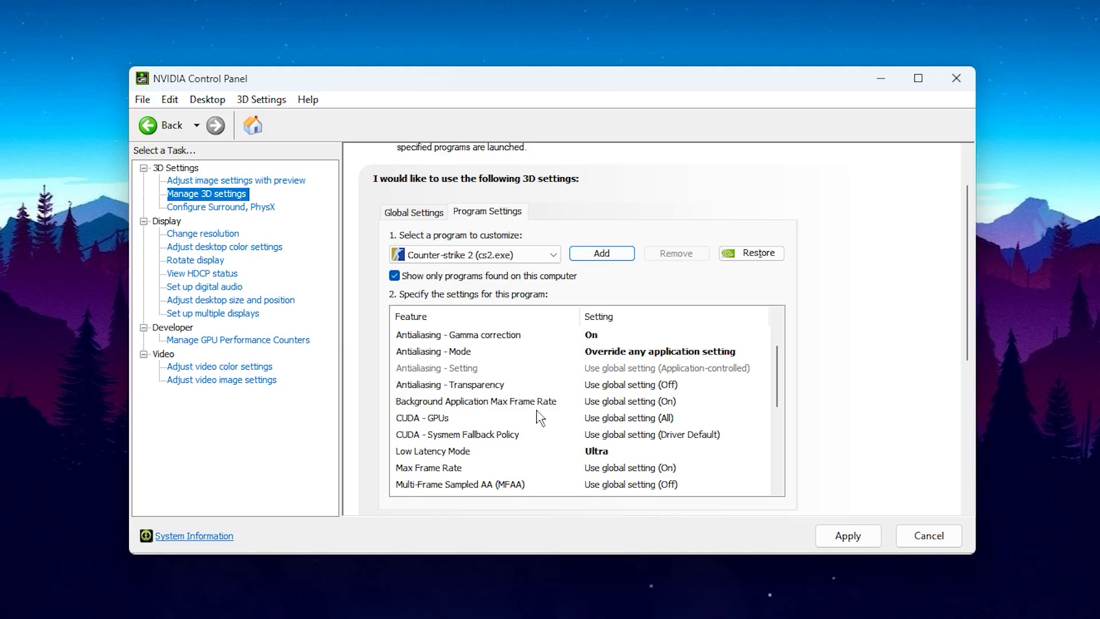
pyautogui.scroll(2, 559, 408)
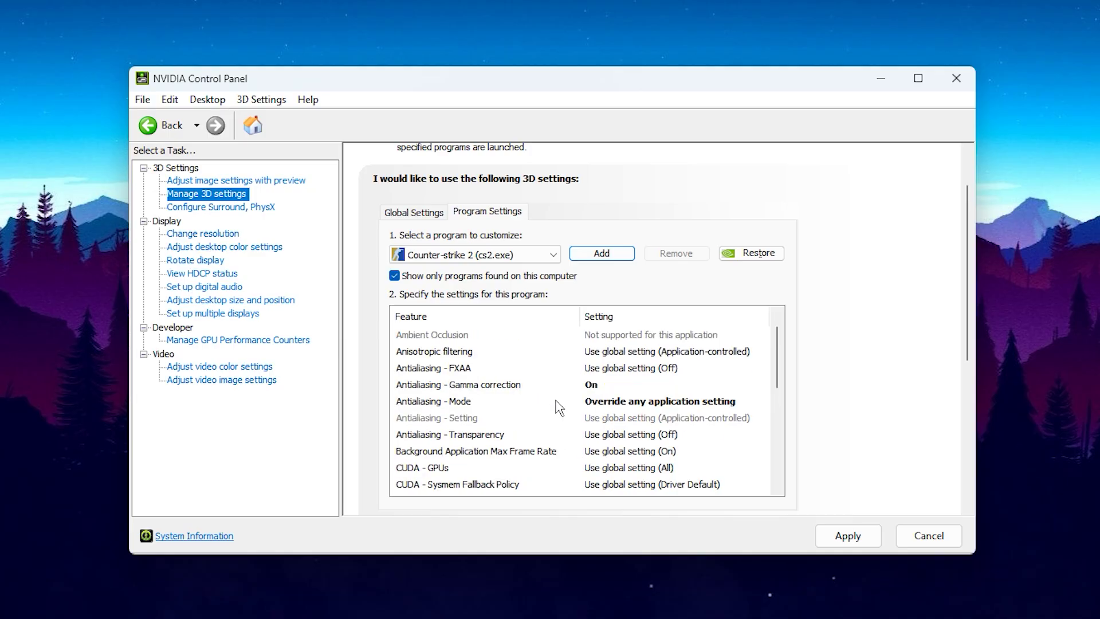
pyautogui.scroll(-5, 559, 408)
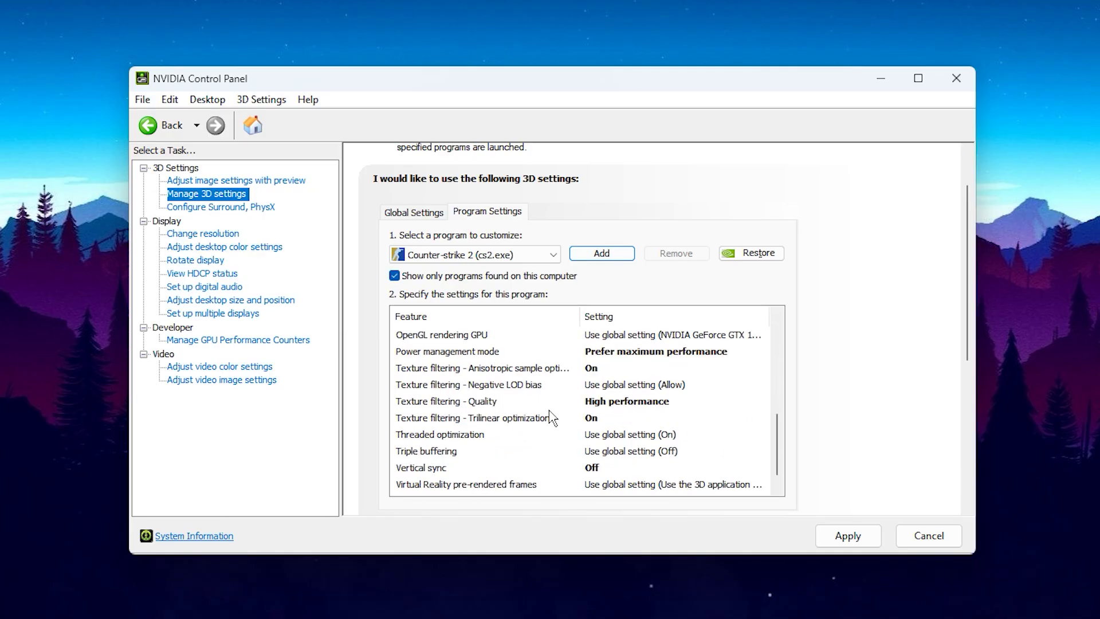
pyautogui.scroll(-1, 550, 416)
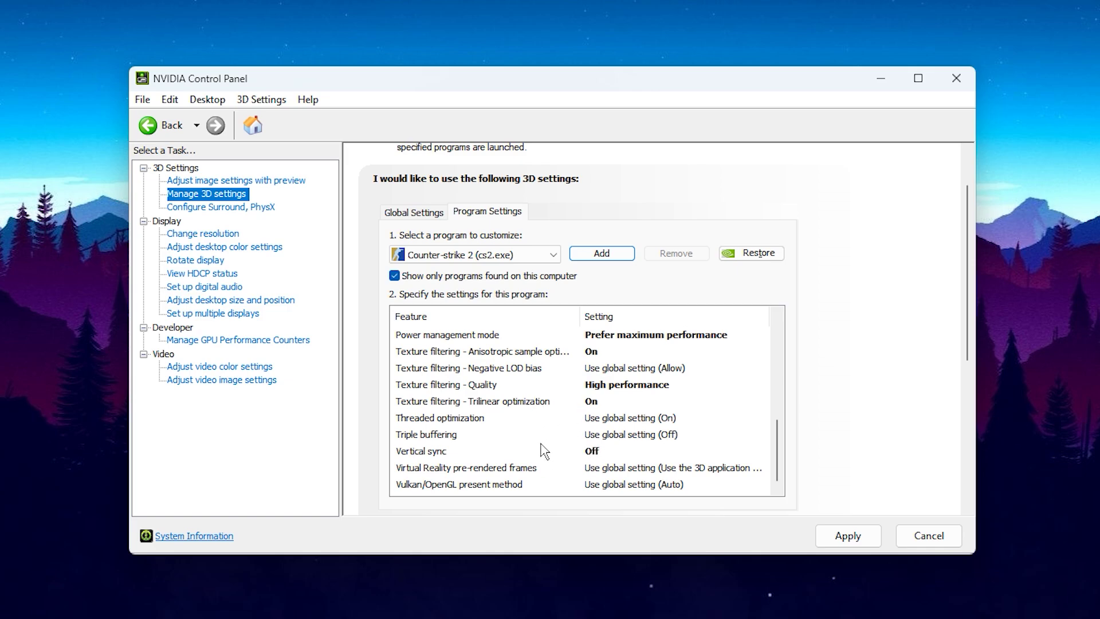
pyautogui.scroll(2, 544, 451)
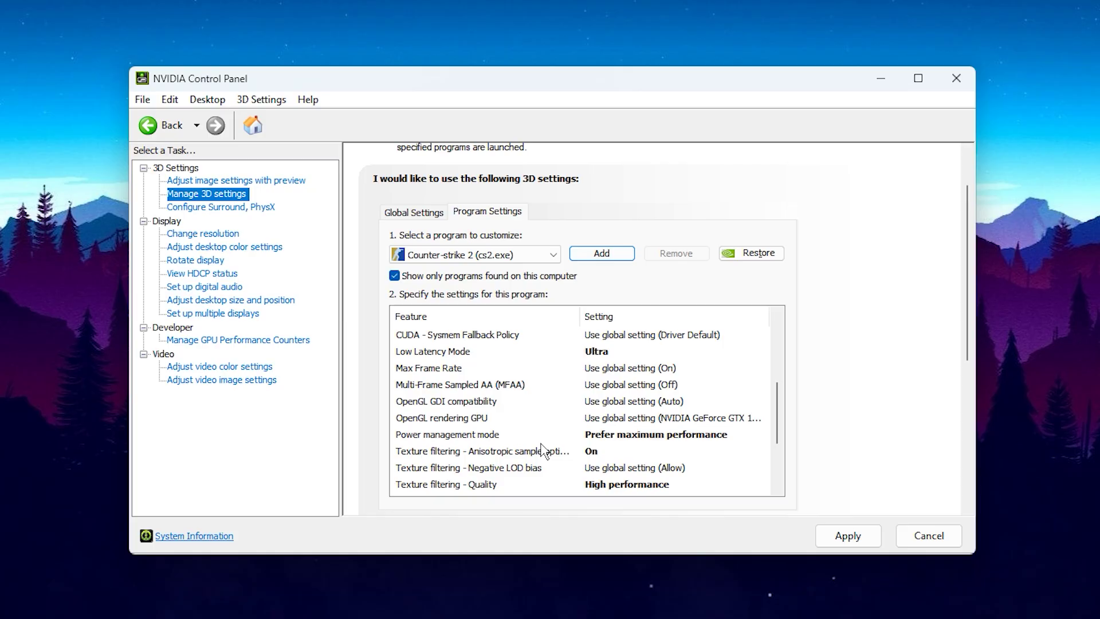
pyautogui.scroll(1, 545, 451)
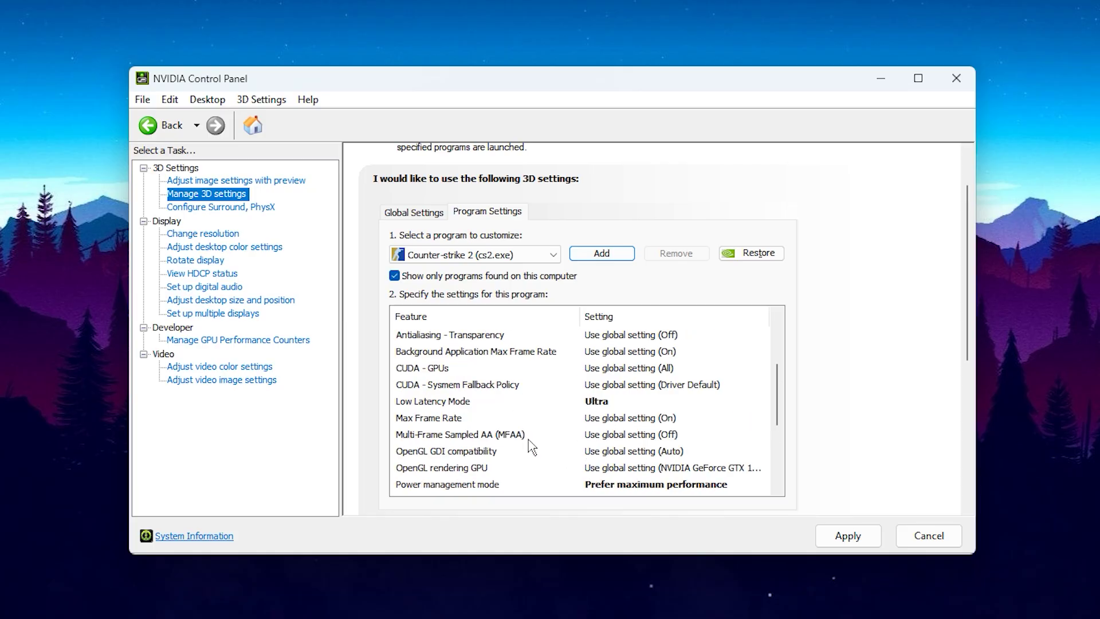